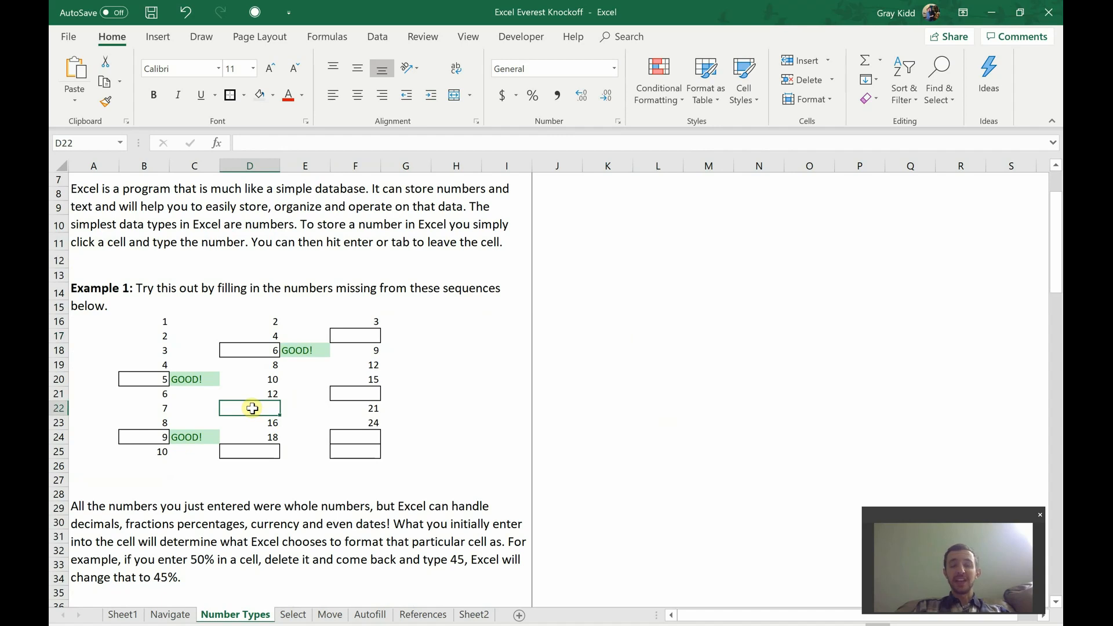
Step: Fill in the missing numbers of Example 1's second sequence: 14 in D22 and 20 in D25
key(Down)
click(252, 408)
key(Right)
click(252, 408)
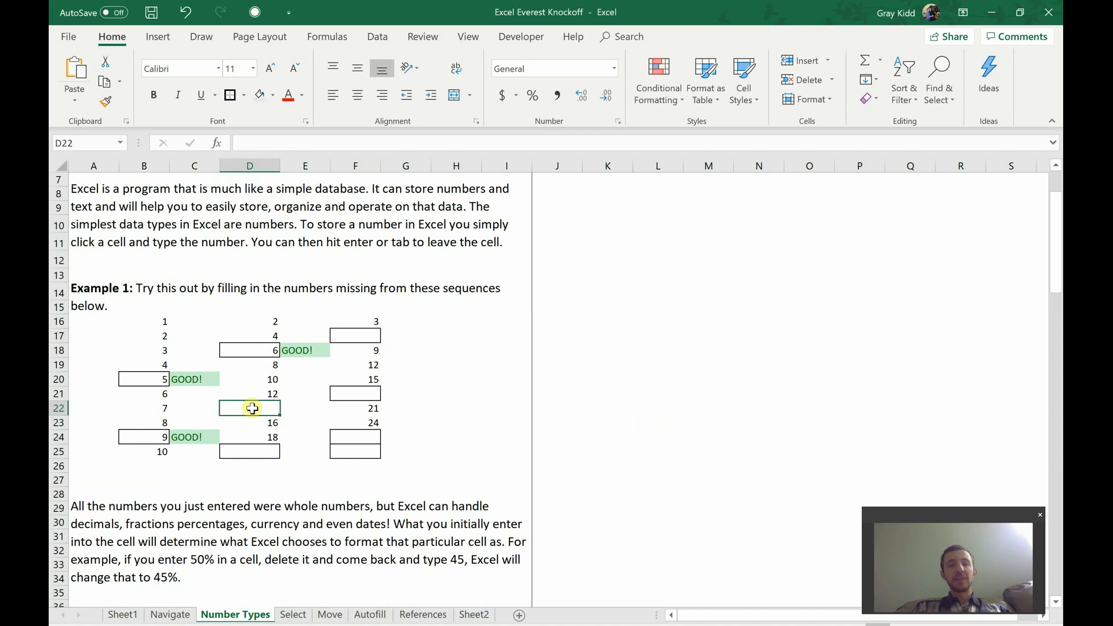
text(14)
key(Return)
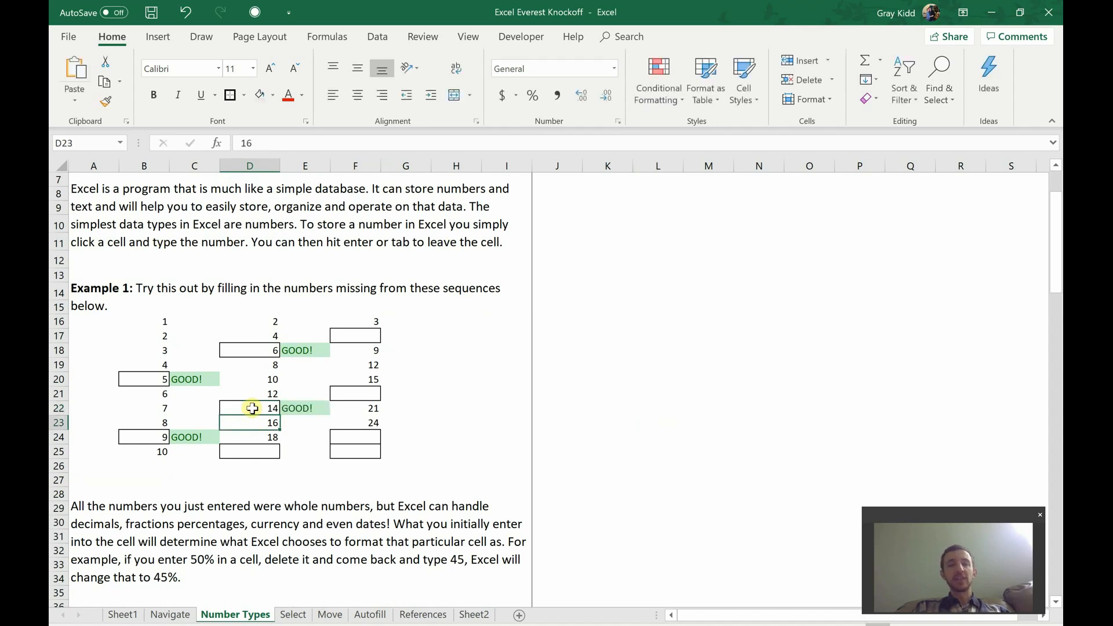
key(Return)
key(Return)
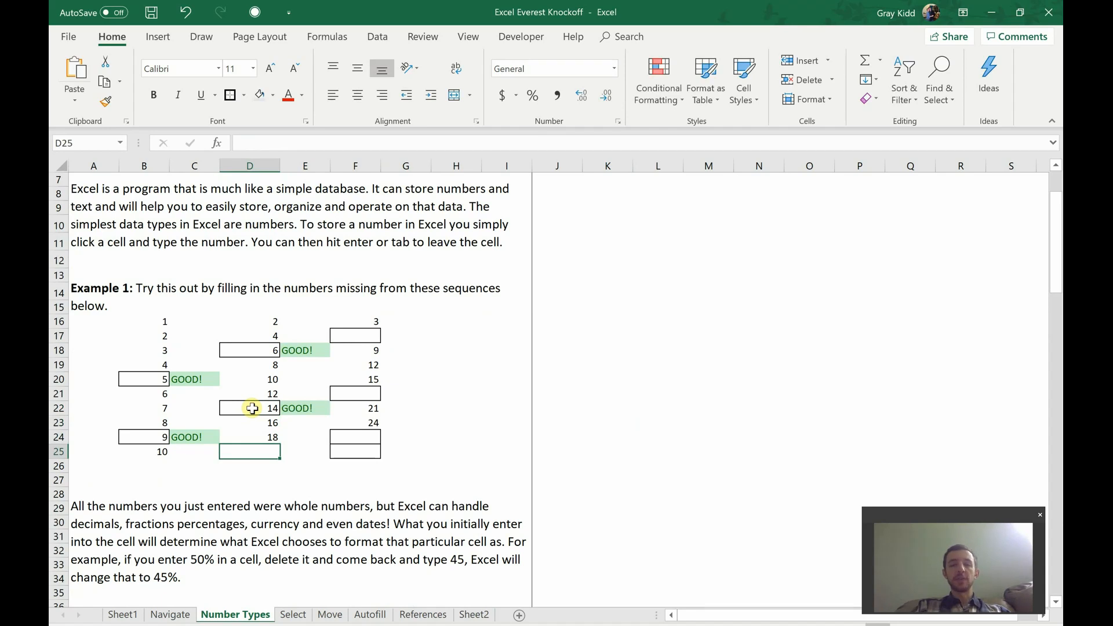
text(20)
key(Return)
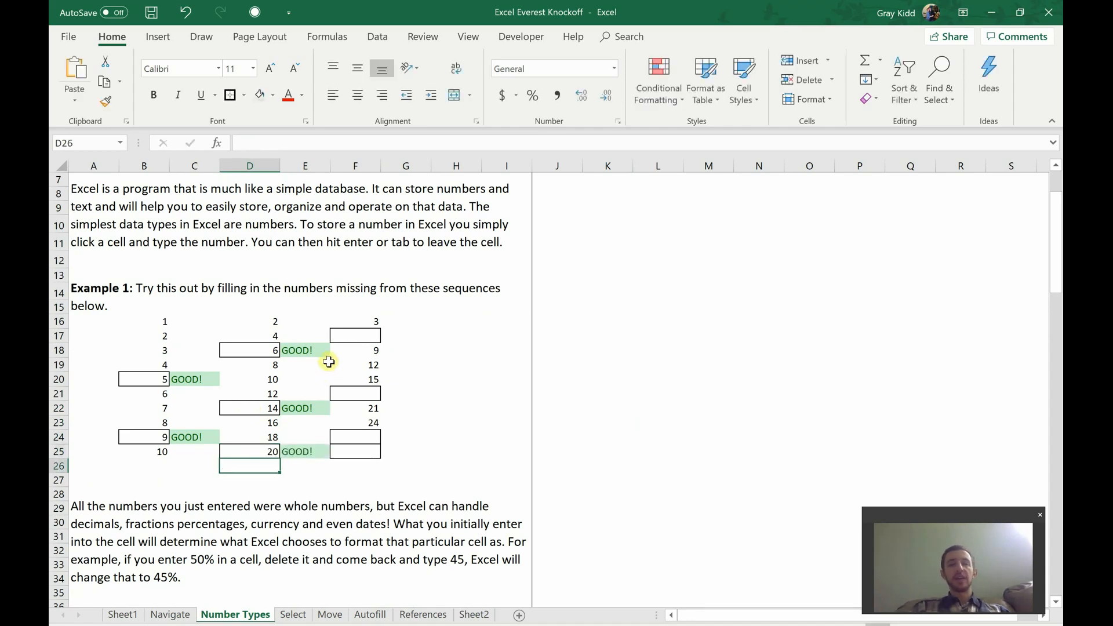
Step: Enter 6 as the first missing number of Example 1's third sequence, in F17
click(356, 335)
text(6)
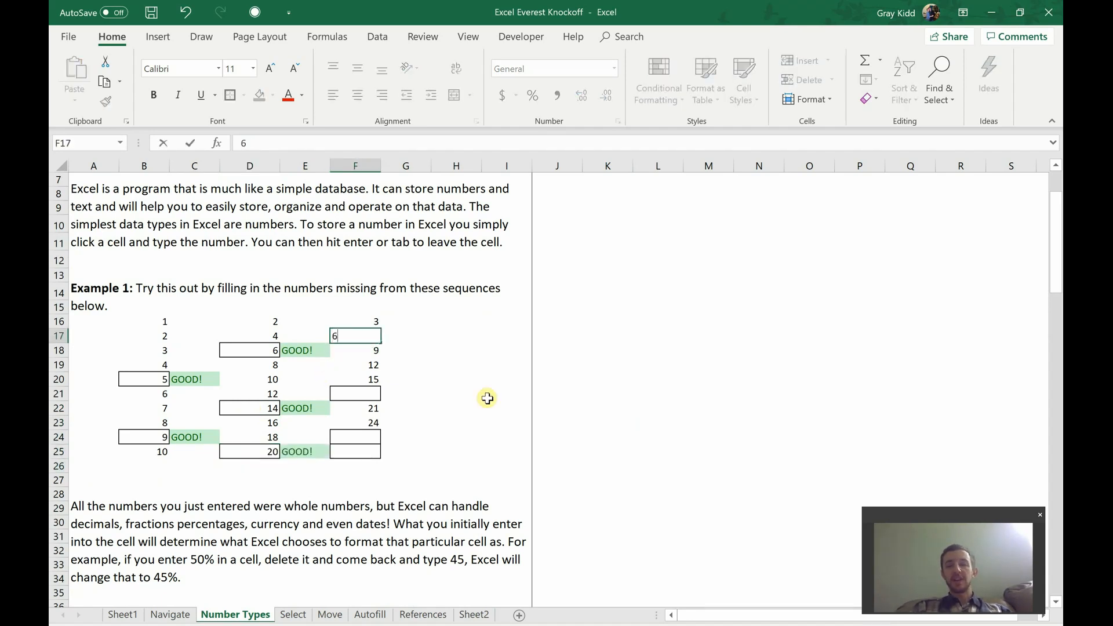
key(Return)
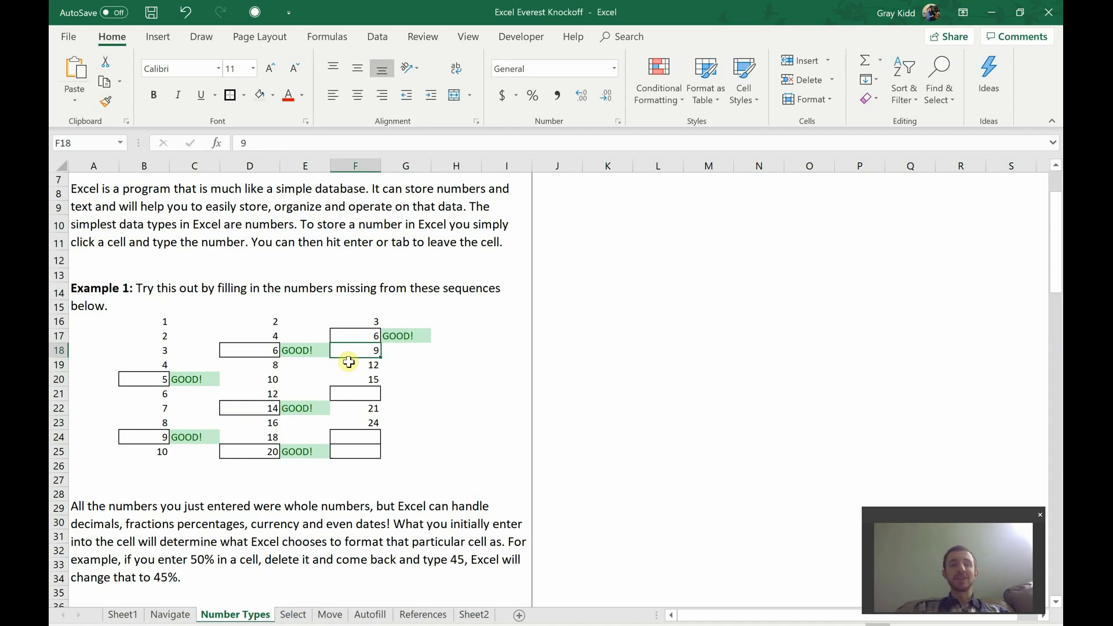
Step: Look over Example 2's Number, Percentage, Date and Currency columns to compare how their values are formatted
scroll(349, 362, down, 4)
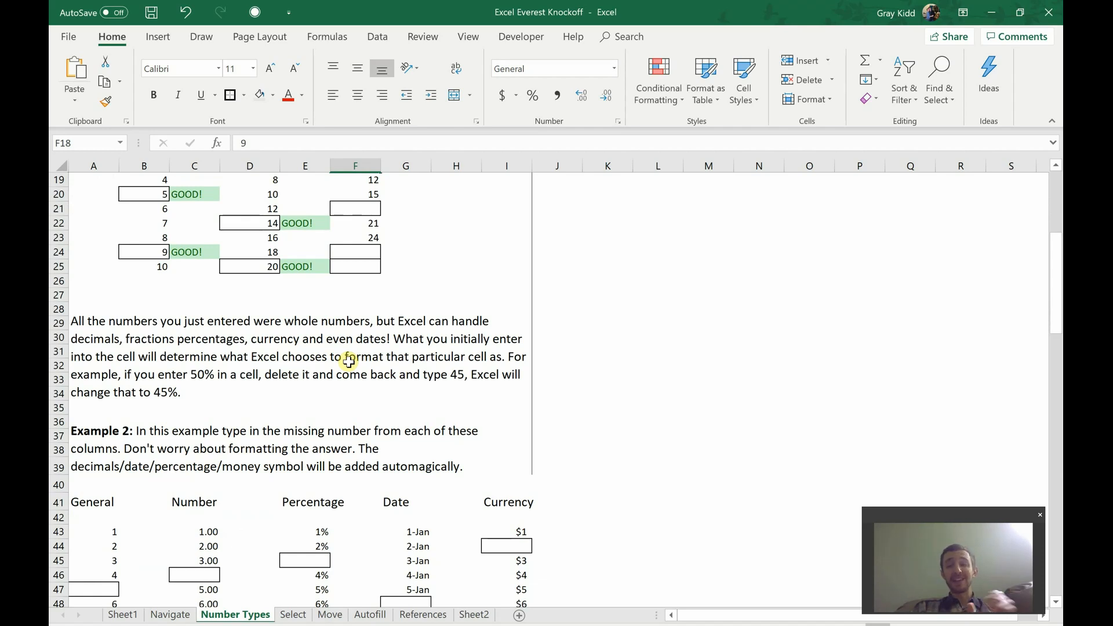
scroll(348, 361, down, 3)
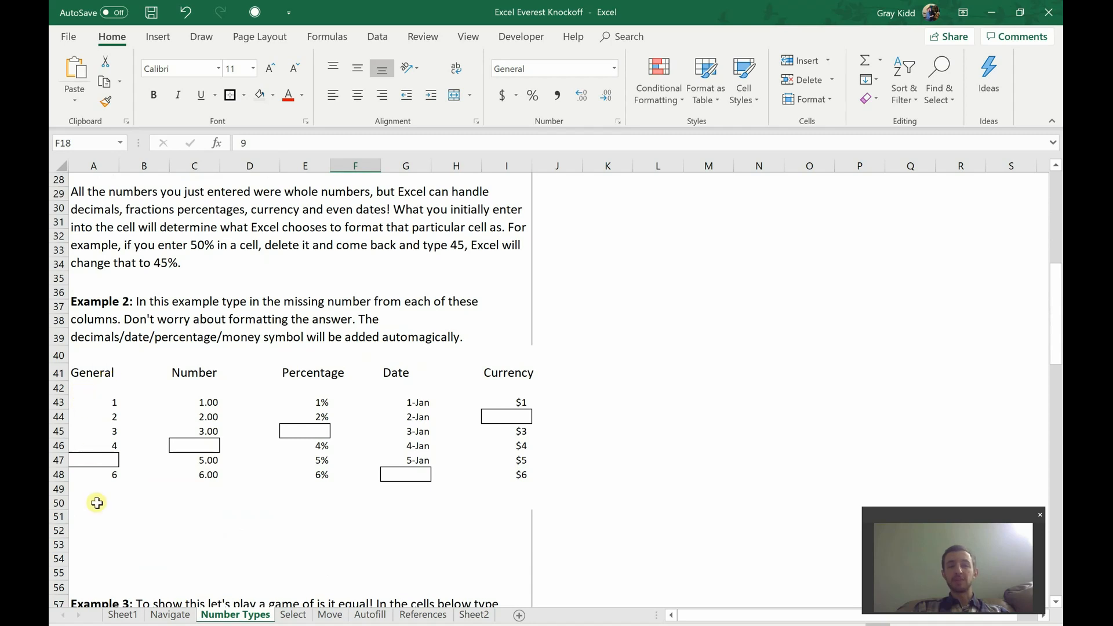
drag(212, 407, 210, 477)
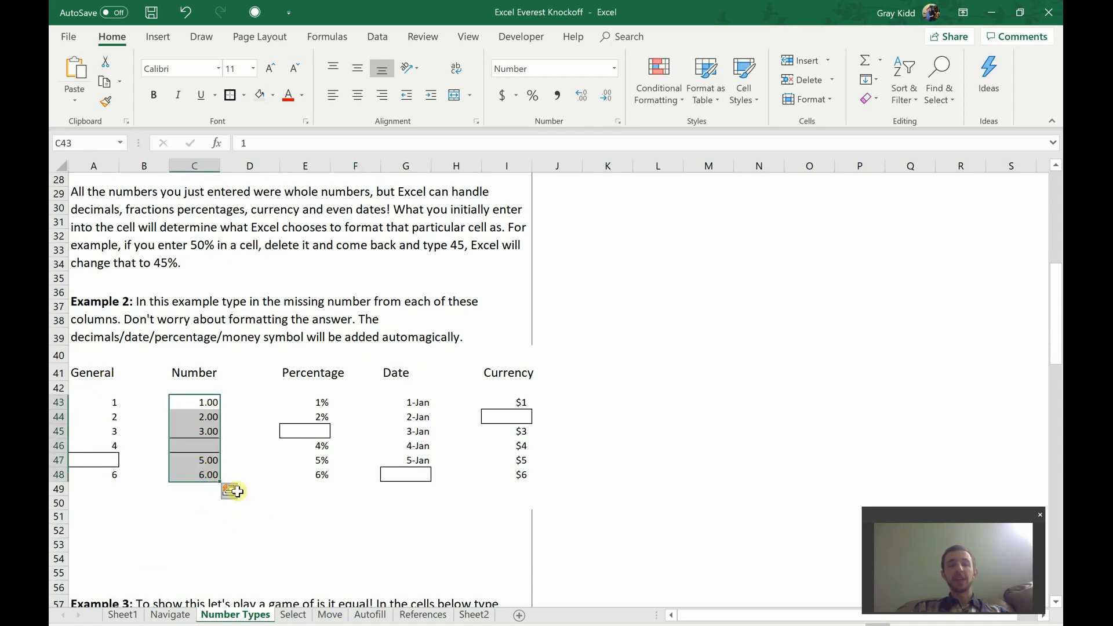
click(310, 472)
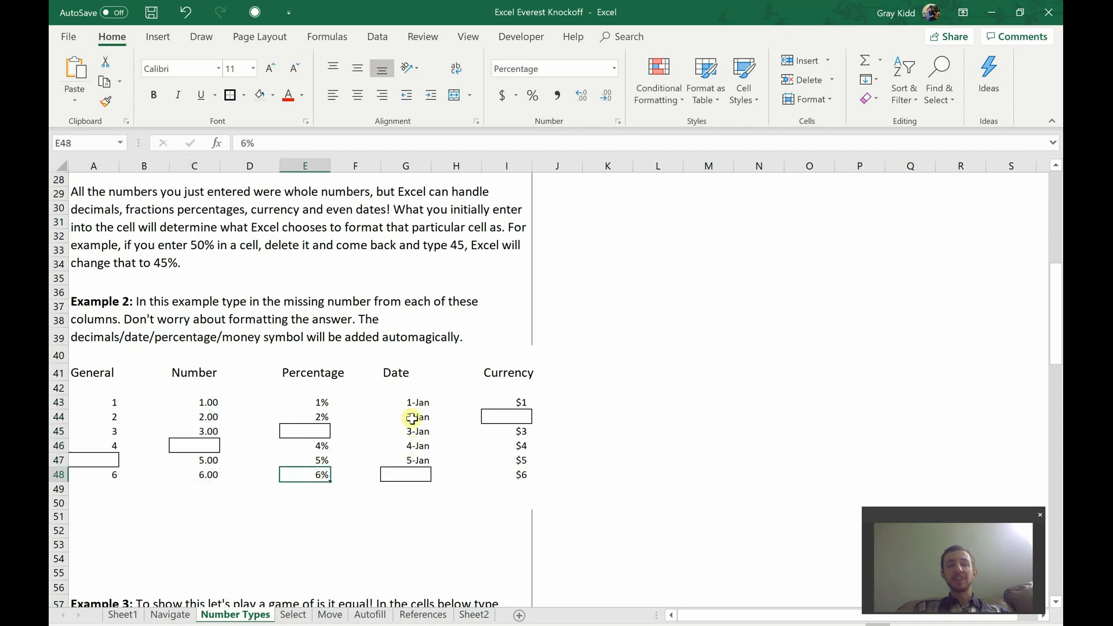
drag(412, 404, 412, 461)
click(512, 444)
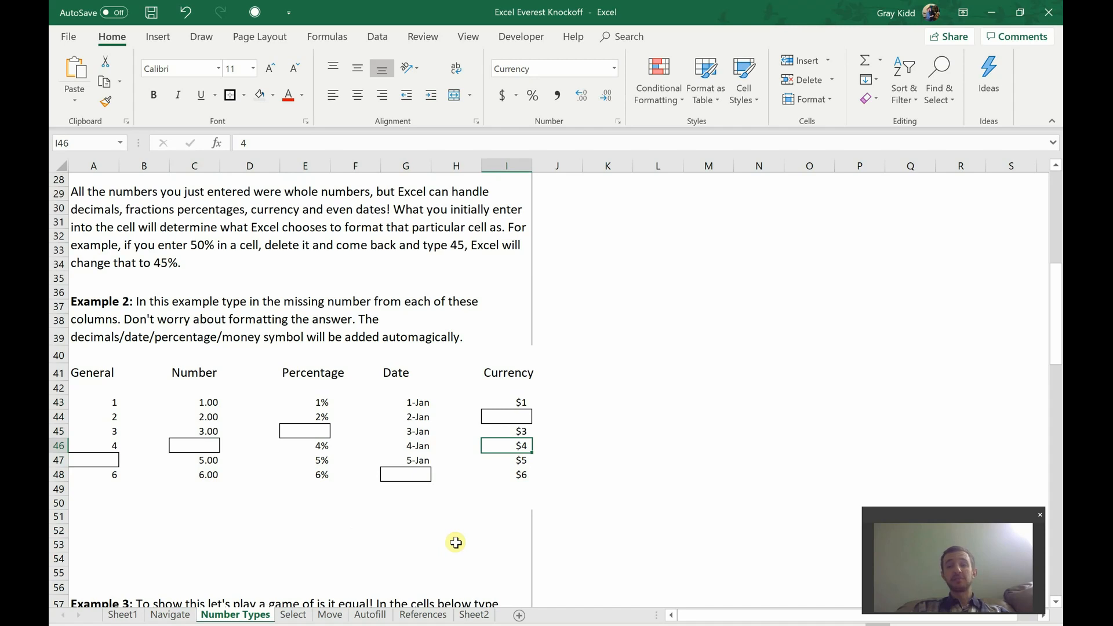
Step: Fill in the missing Example 2 values: 5 under General, 4 under Number and 3 under Percentage
click(110, 457)
text(5)
key(Return)
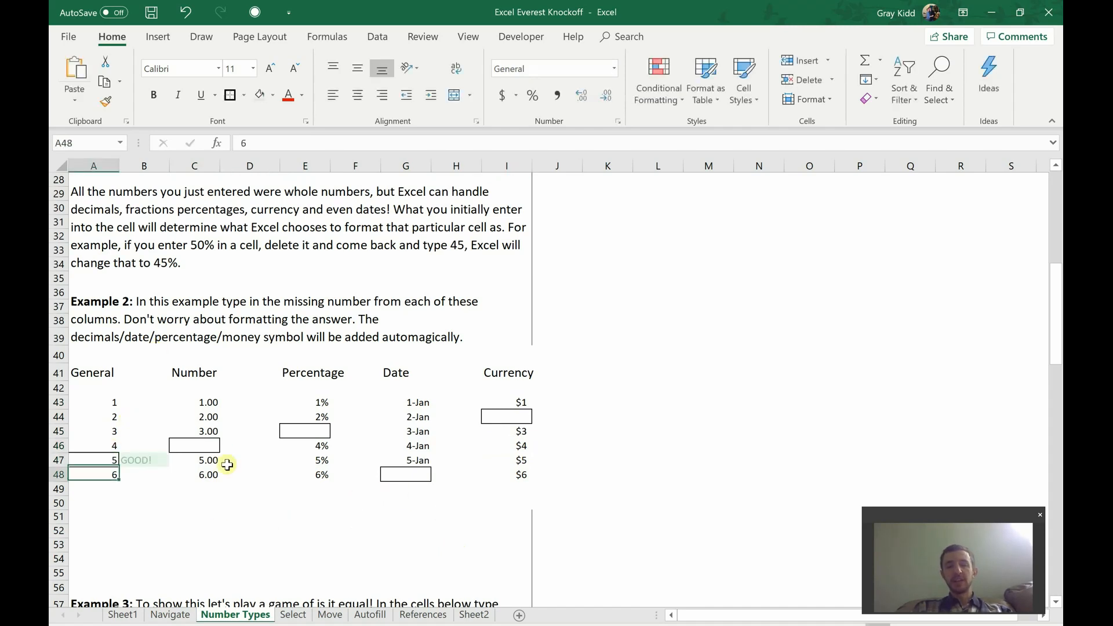
click(197, 446)
text(4)
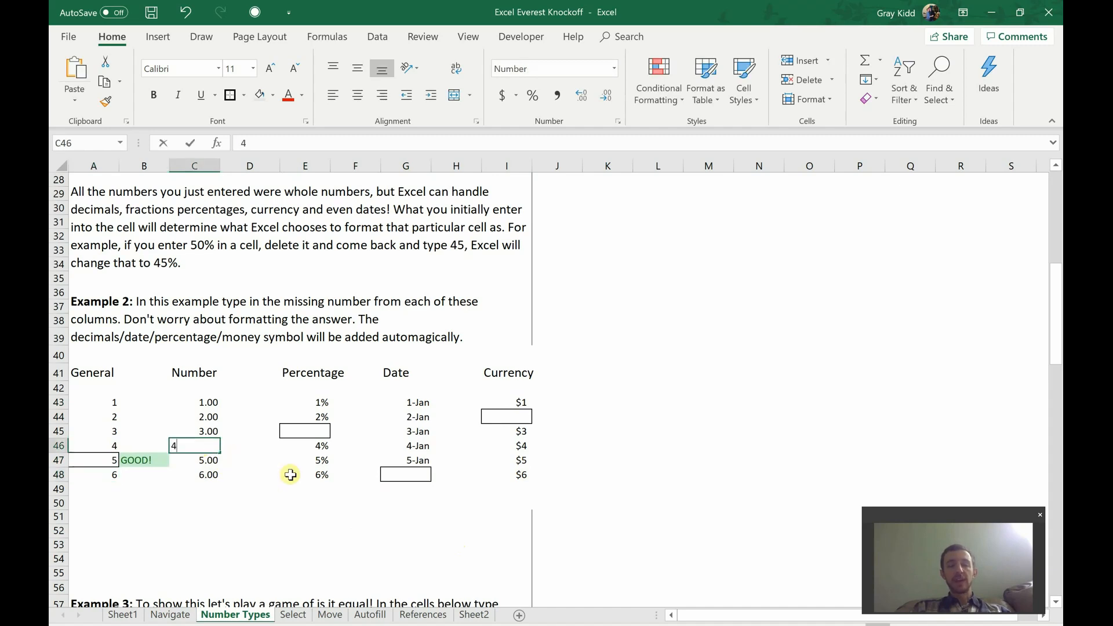
key(Return)
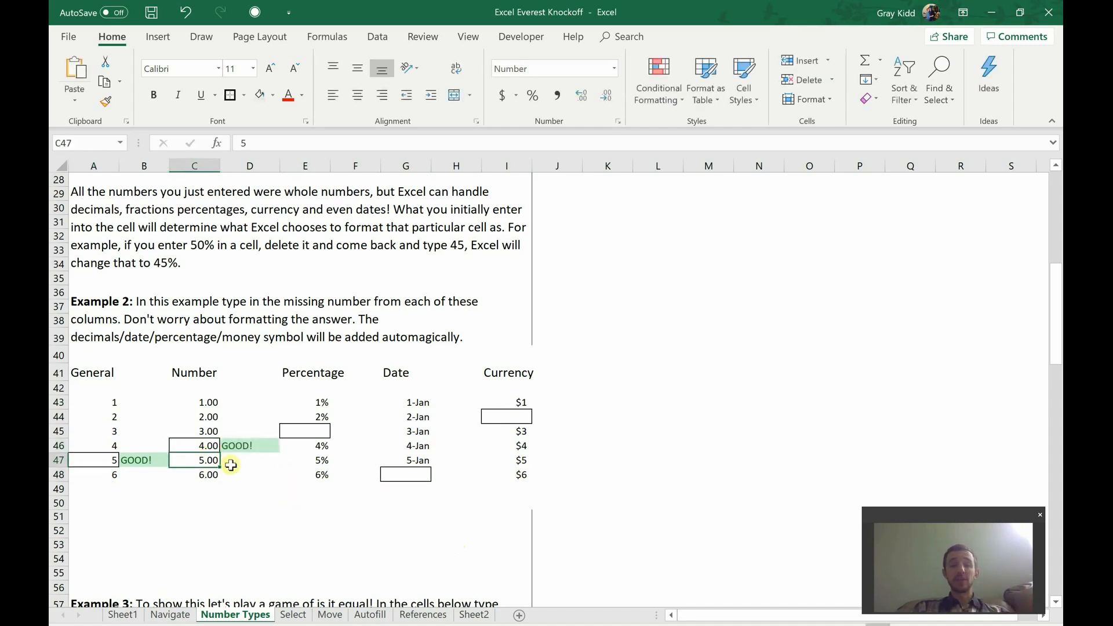
click(313, 434)
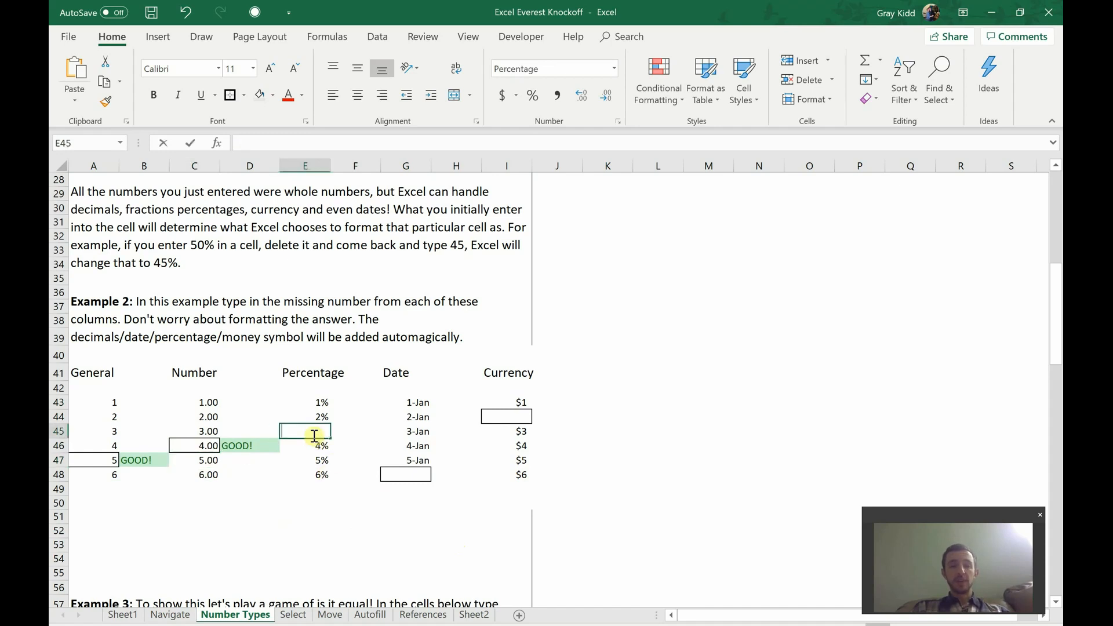
text(3)
key(Return)
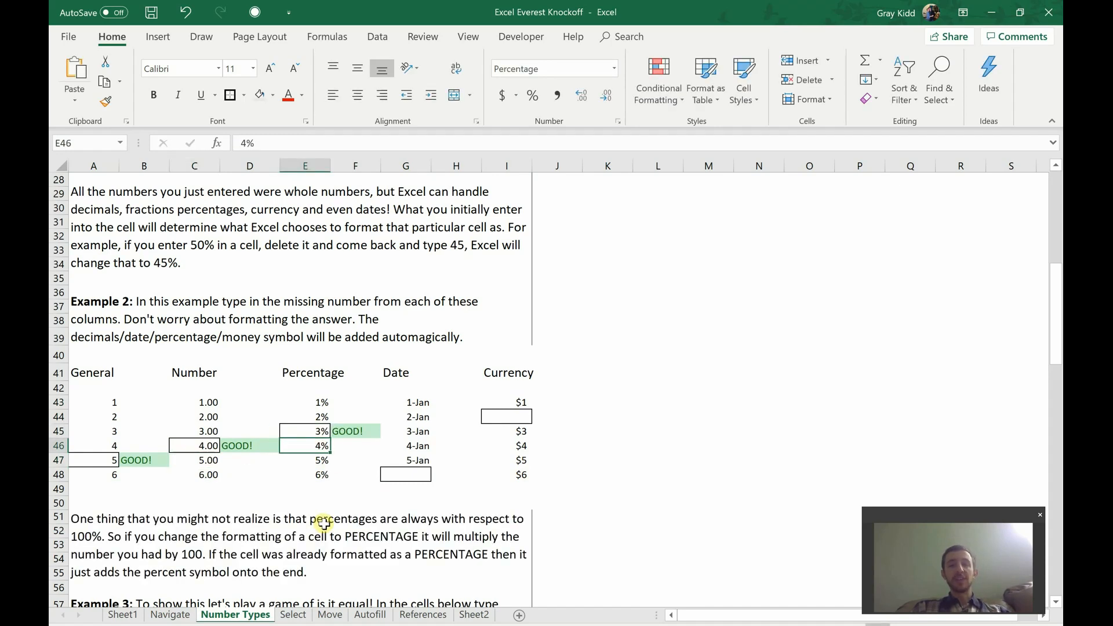
Step: Enter a plain 3 in the empty cell L47 beside the exercise and reselect that cell
scroll(306, 496, down, 3)
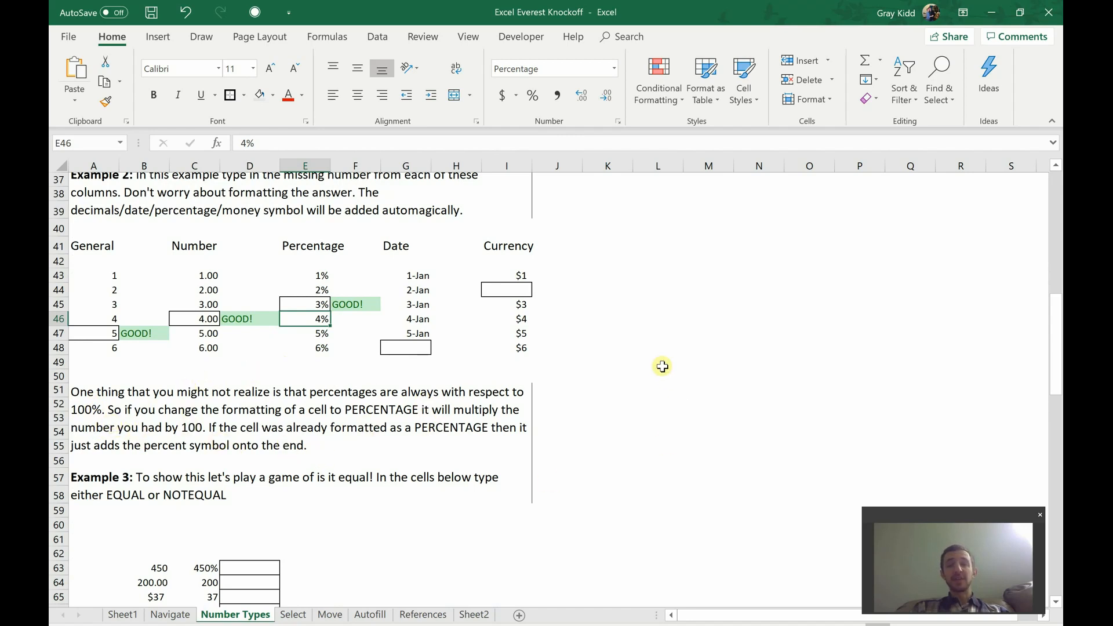
click(660, 329)
text(3)
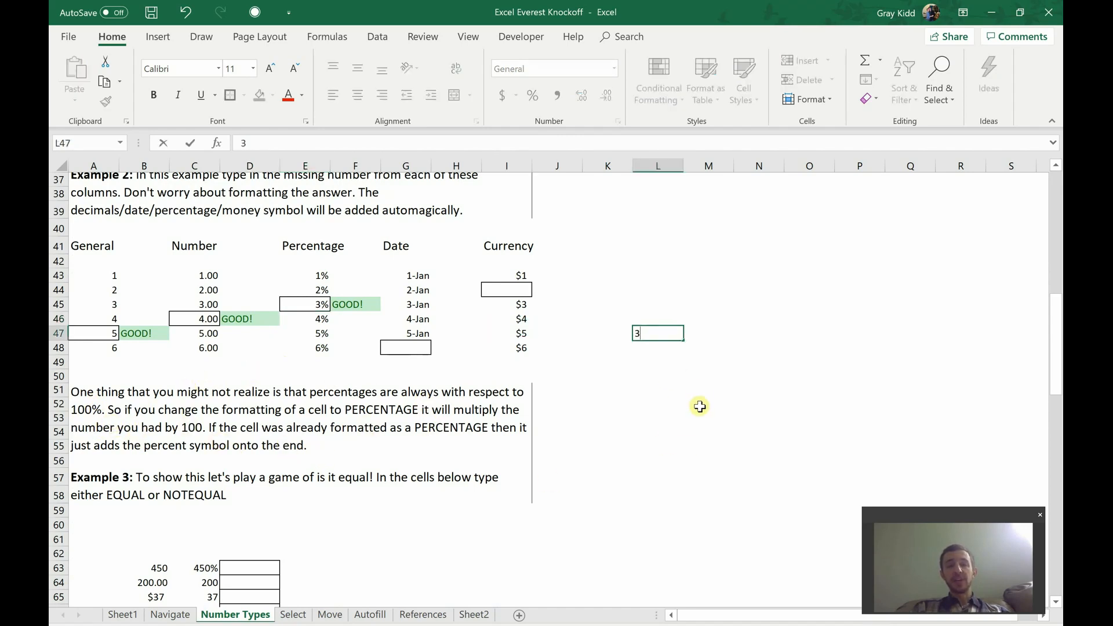
click(686, 446)
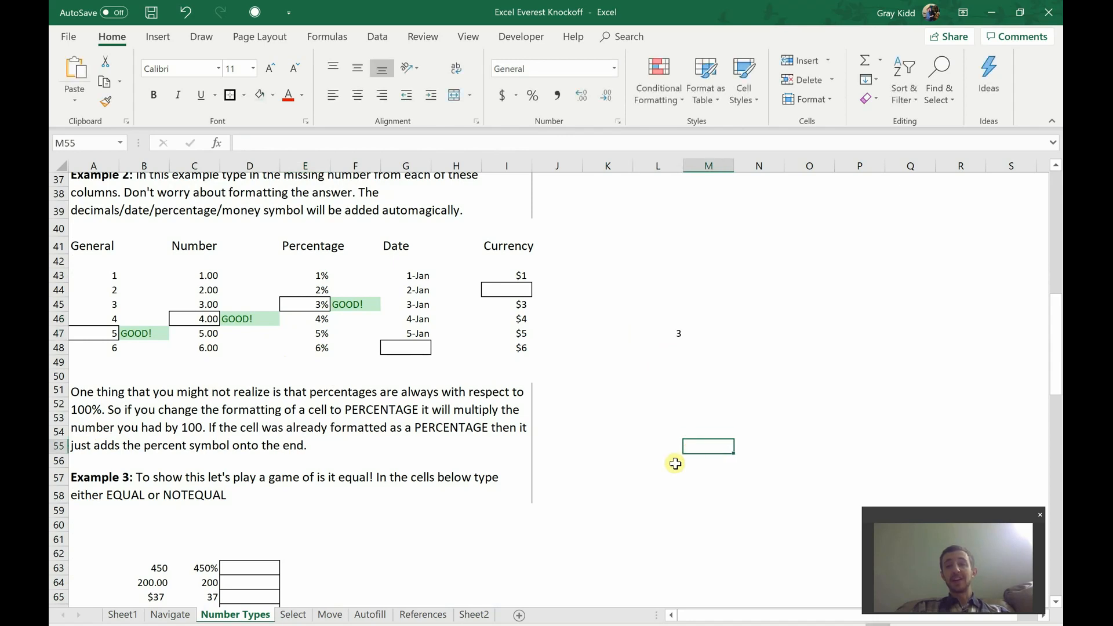
click(662, 332)
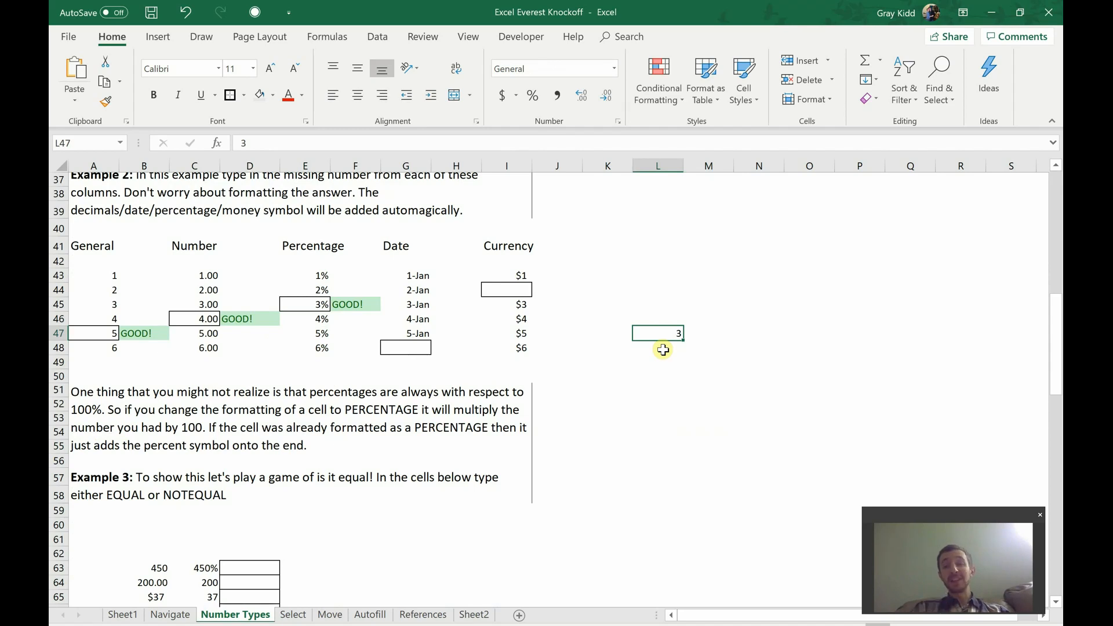
Step: Examine Example 3's instructions, its value pairs in rows 63 to 68 and the area around them
click(410, 464)
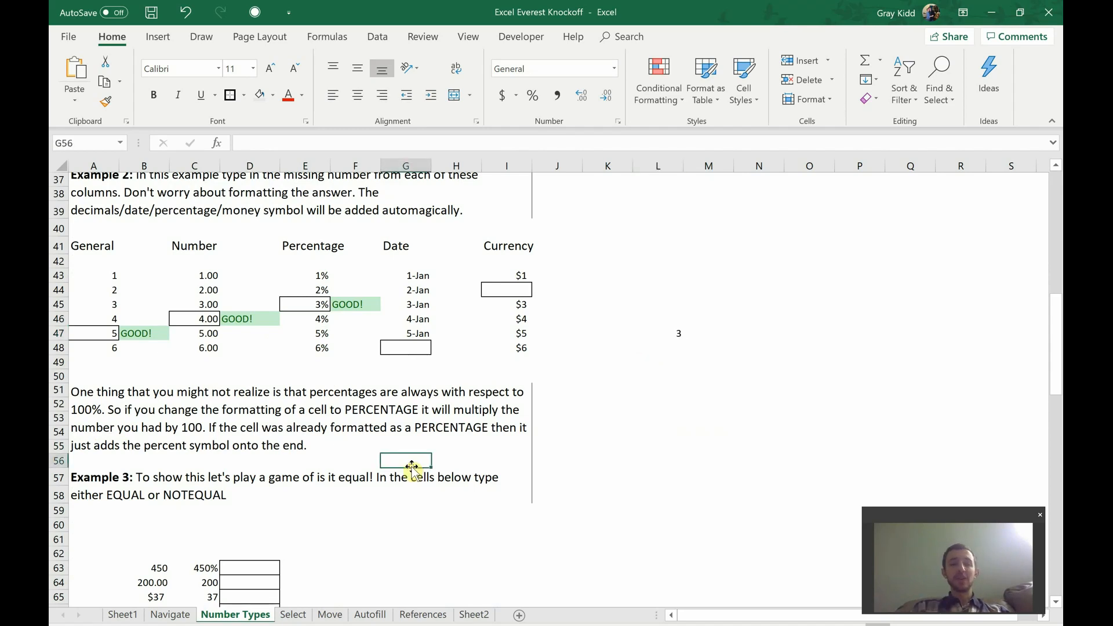
scroll(411, 467, down, 2)
scroll(411, 467, down, 2)
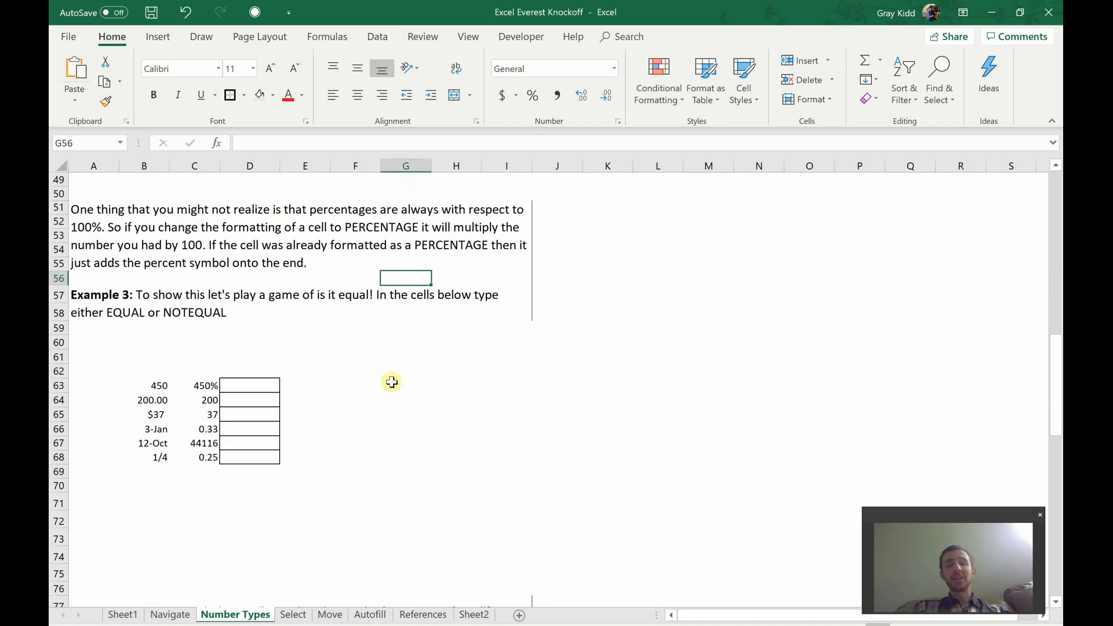
click(270, 316)
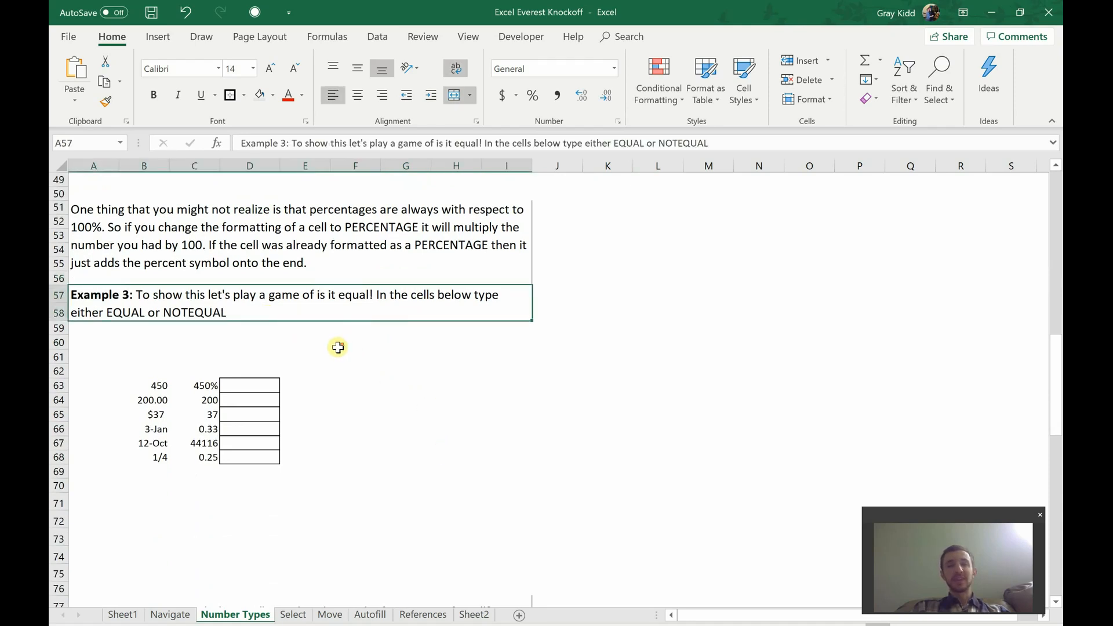
scroll(337, 347, down, 2)
click(222, 472)
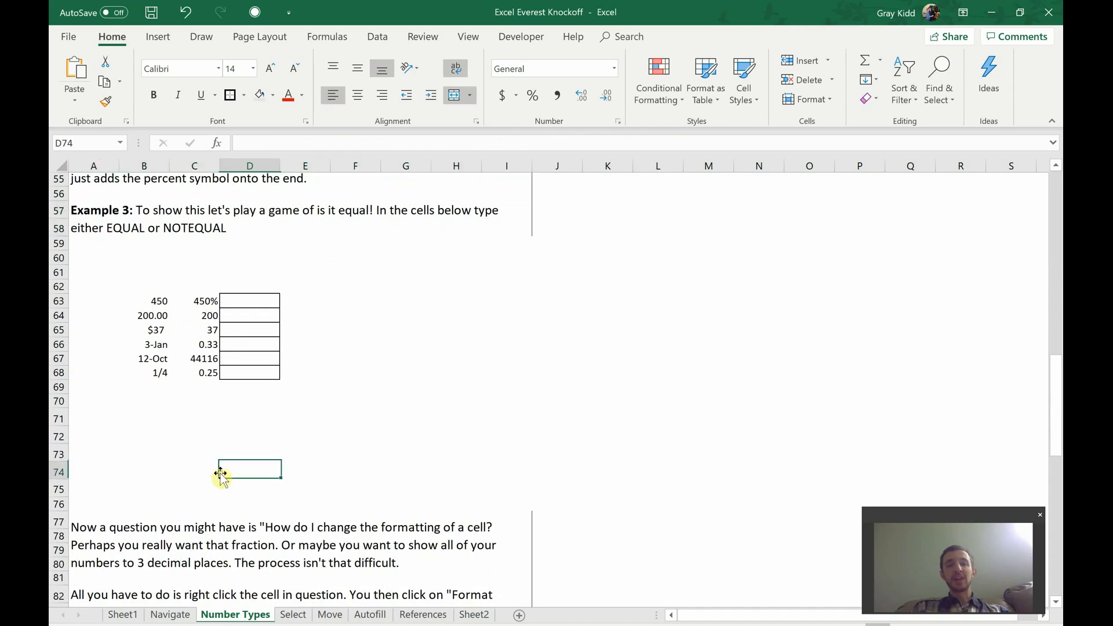
drag(222, 472, 247, 494)
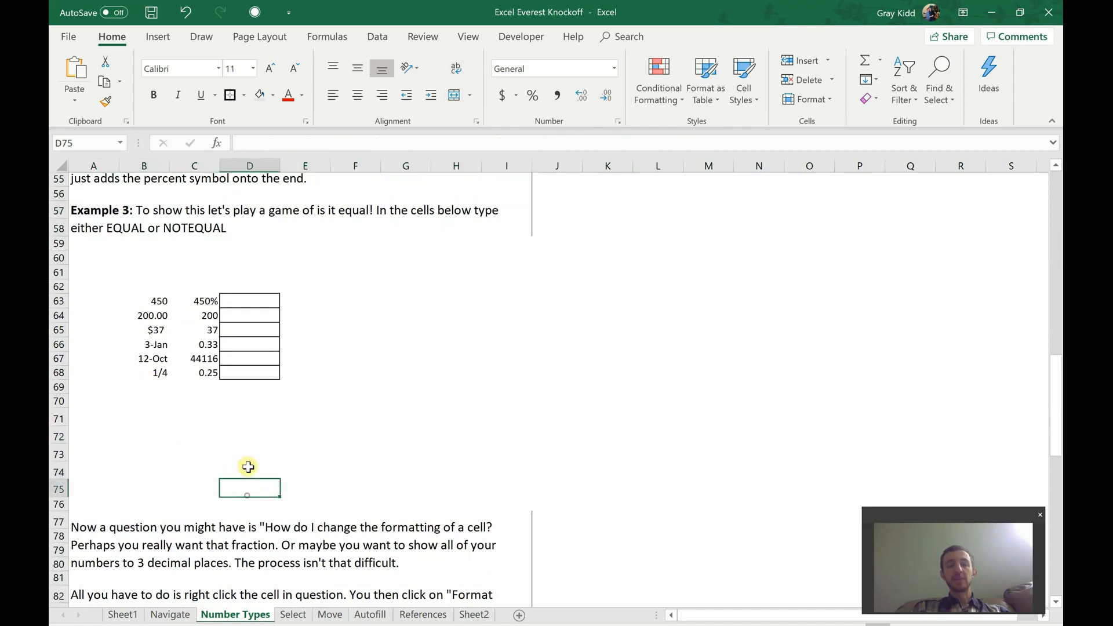
click(248, 467)
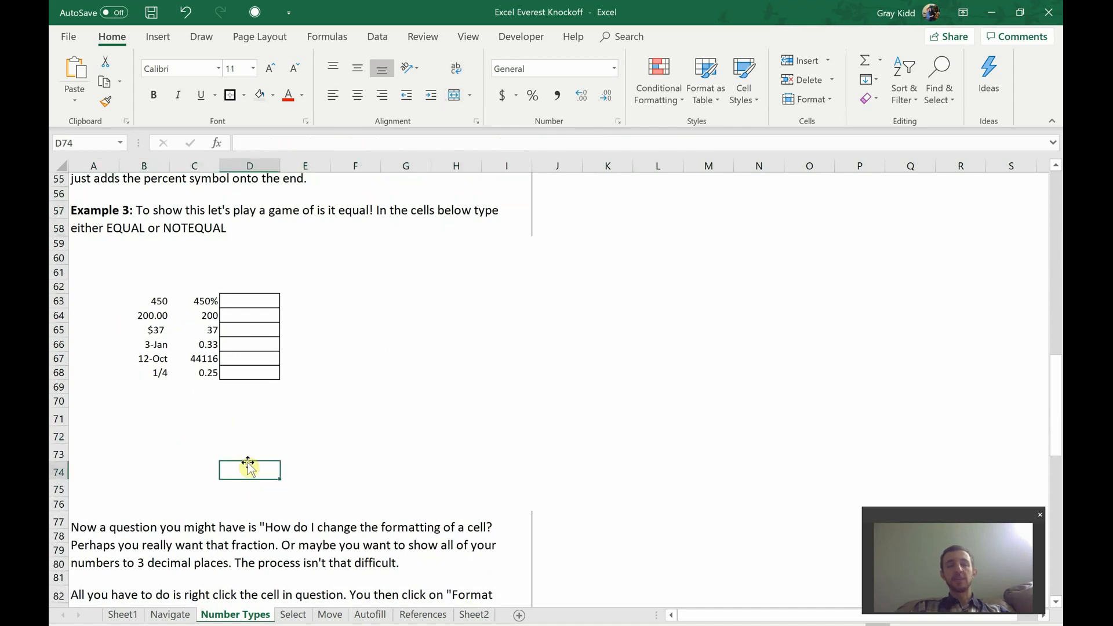
click(409, 331)
click(422, 273)
click(399, 413)
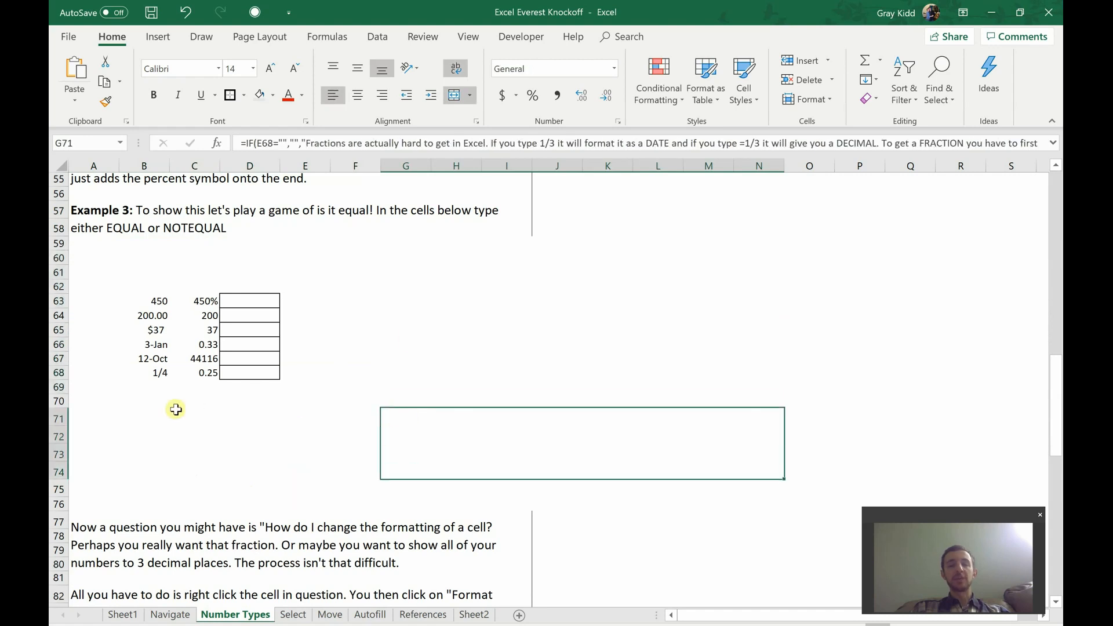
Step: Compare 450 with 450% in Example 3 and answer NOTEQUAL in D63
click(161, 296)
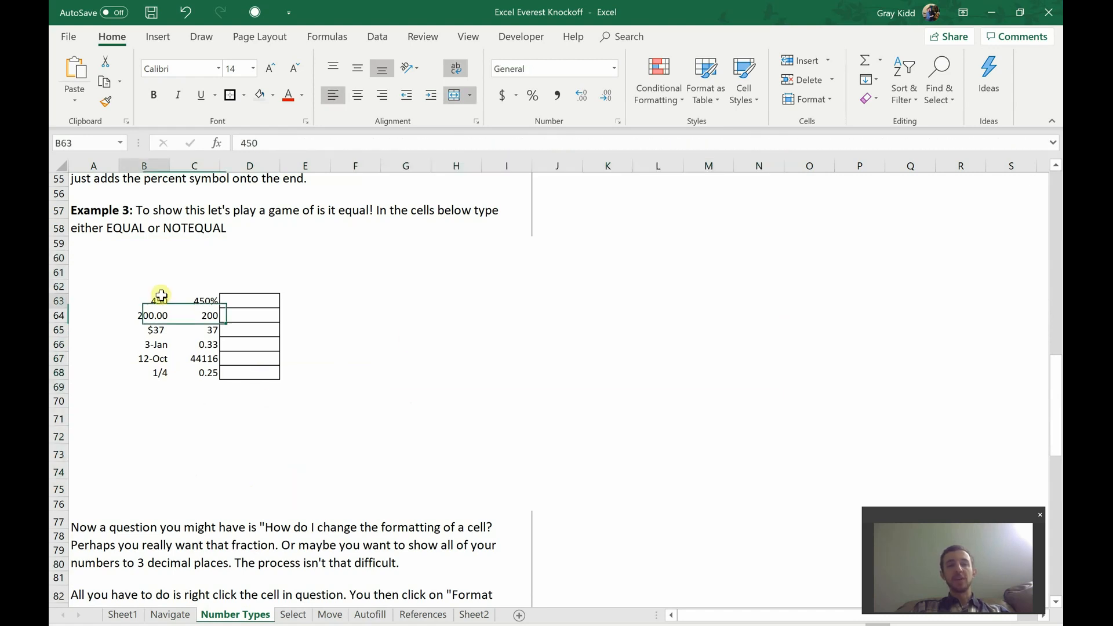
click(210, 301)
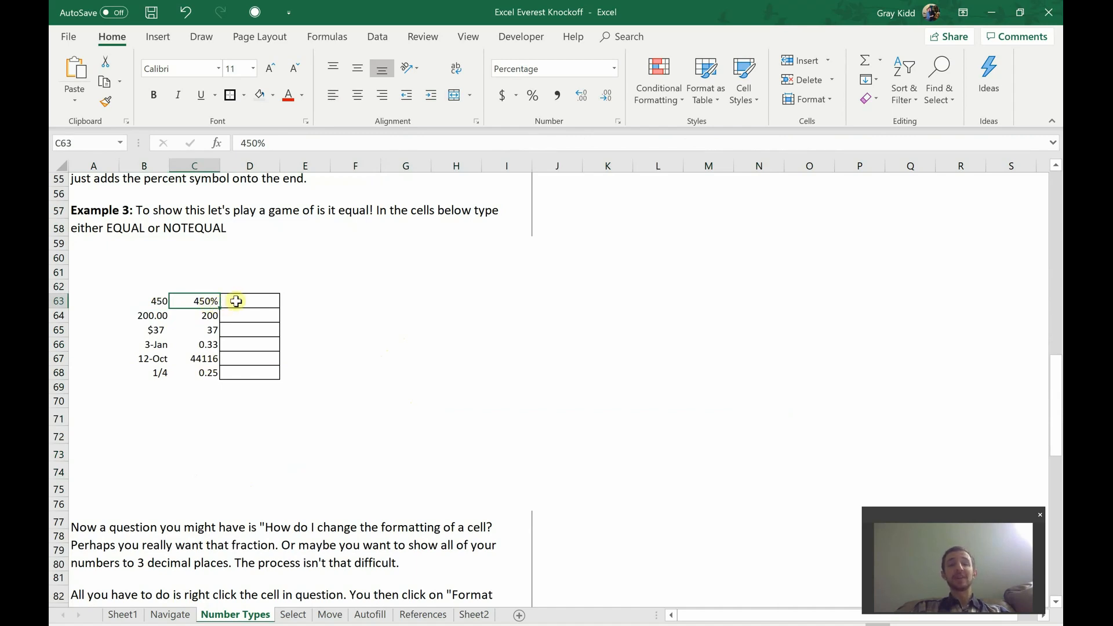
click(237, 301)
text(NOTE)
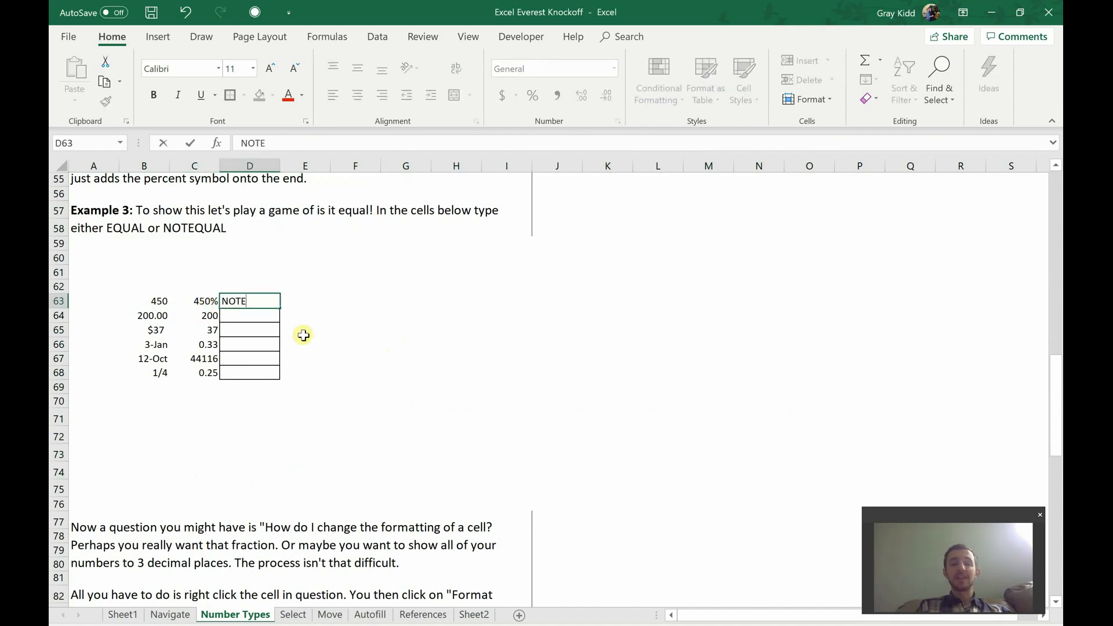
text(QUAL)
key(Return)
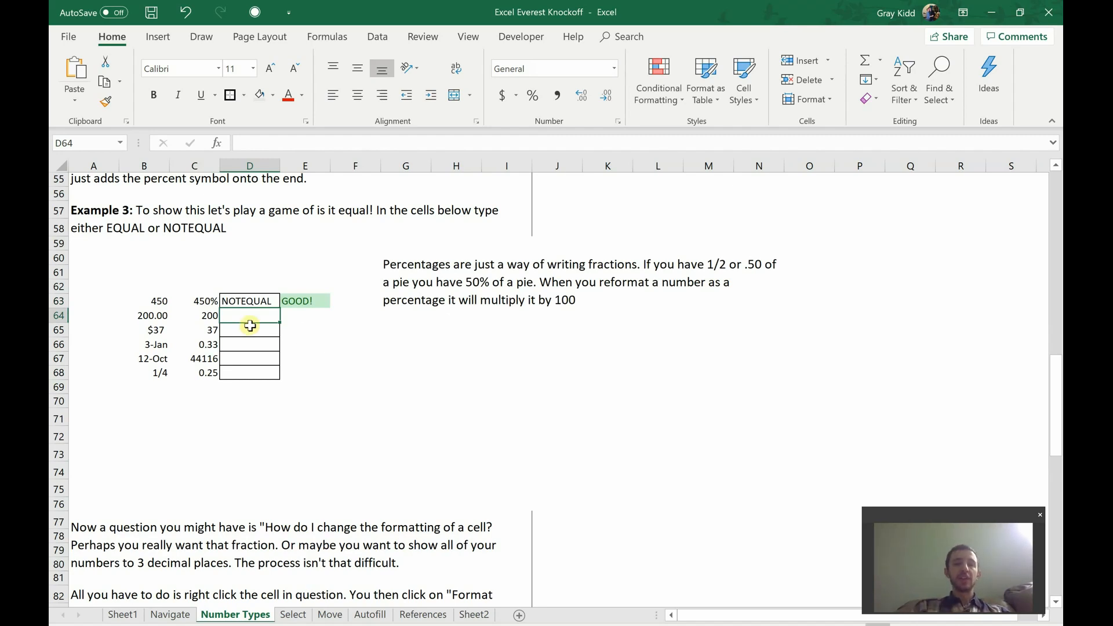
Step: Answer EQUAL in D64 and D65 for the pairs 200.00 and 200, and $37 and 37
text(EQUAL)
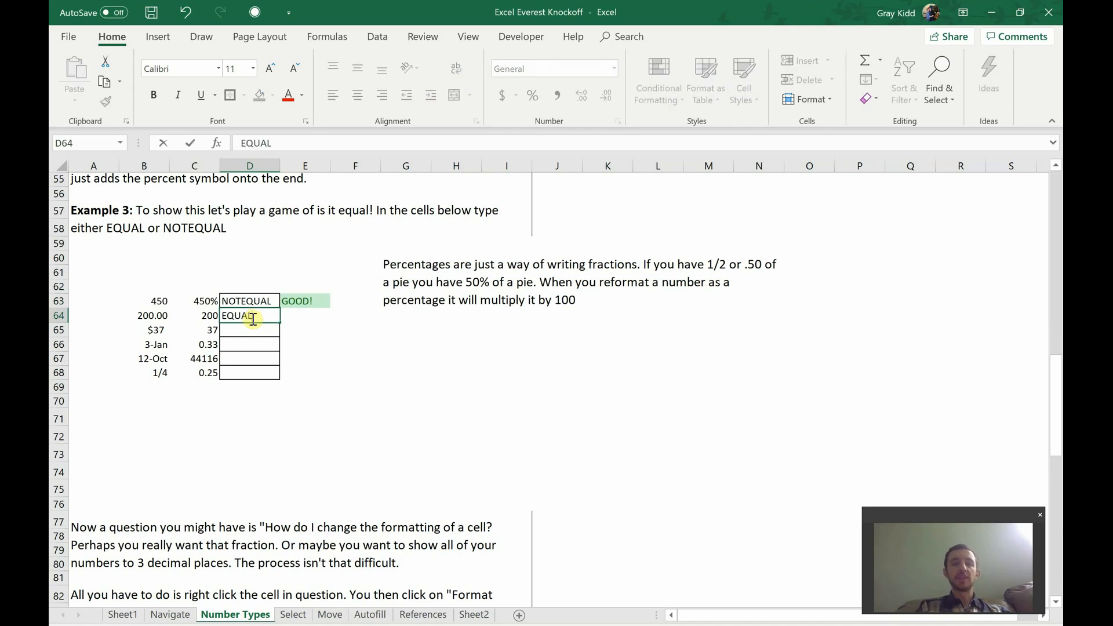
key(Return)
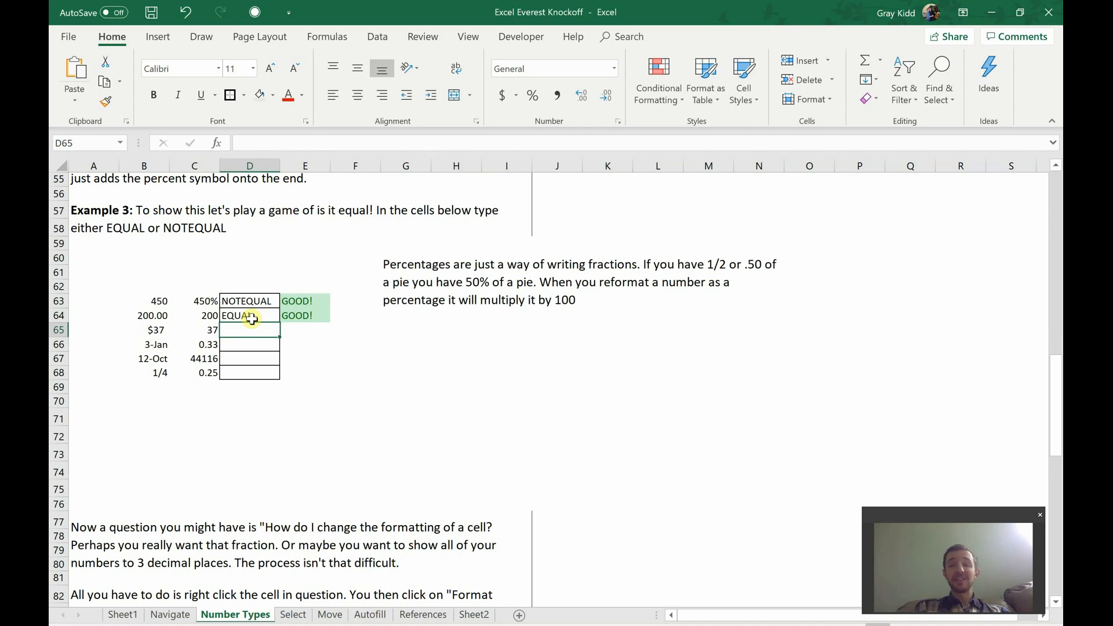
text(EQUAL)
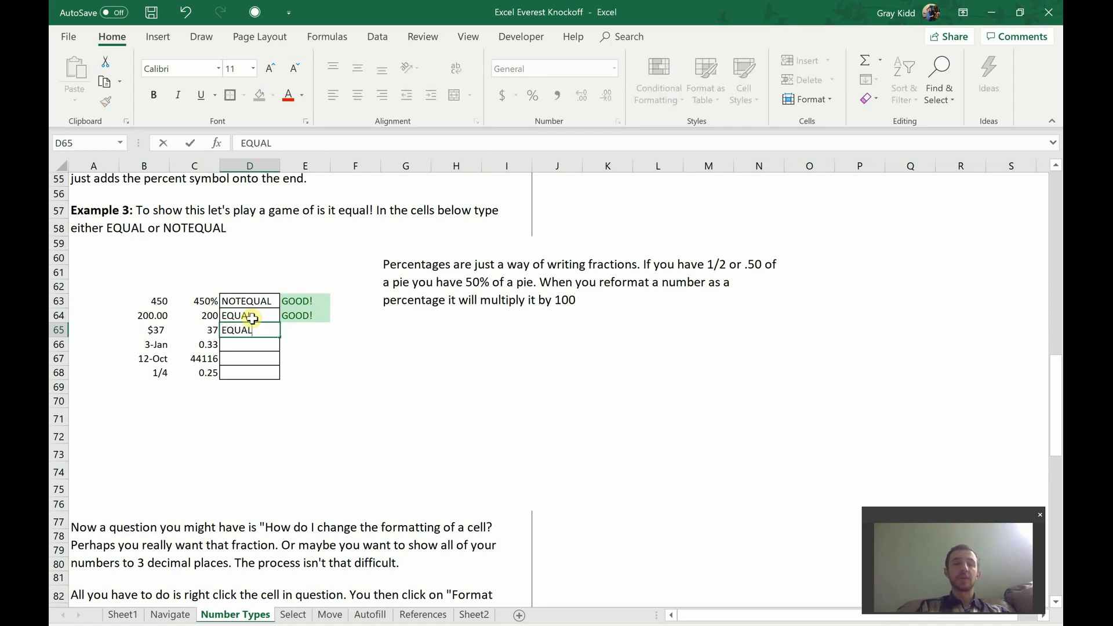
key(Return)
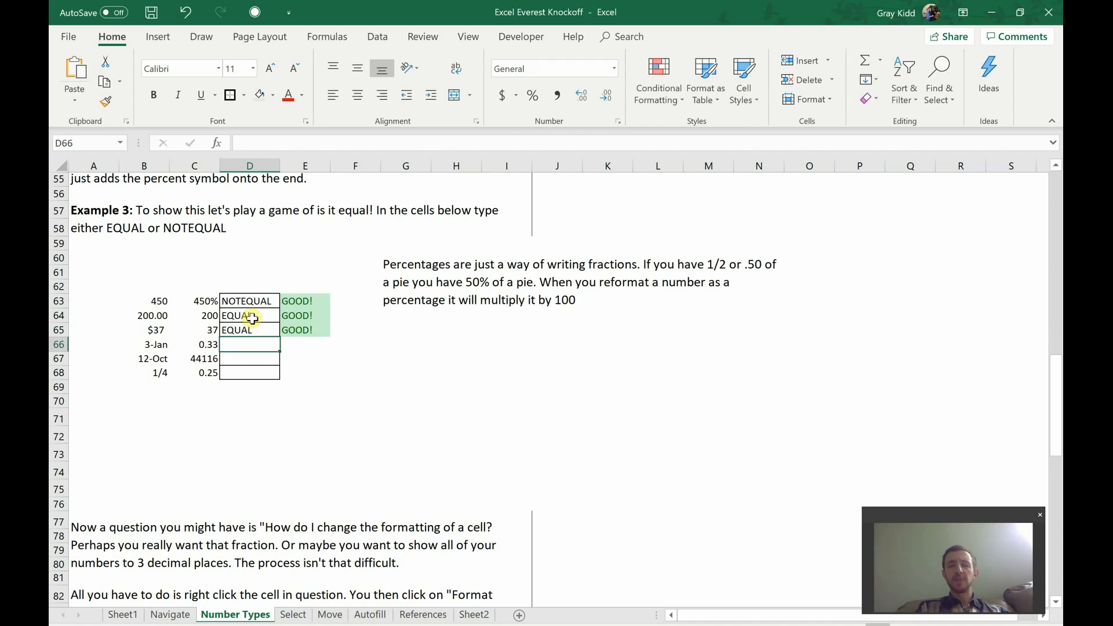
Step: Answer NOTEQUAL in D66 for the pair 3-Jan and 0.33, and inspect the date stored in B66
text(NOTEQUAL)
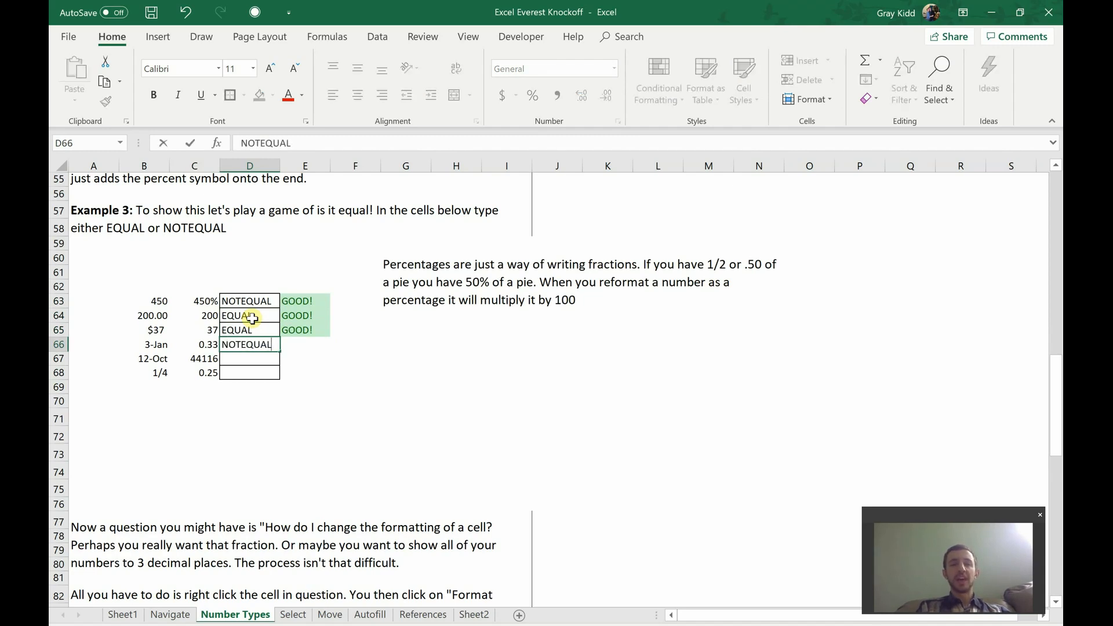
key(Return)
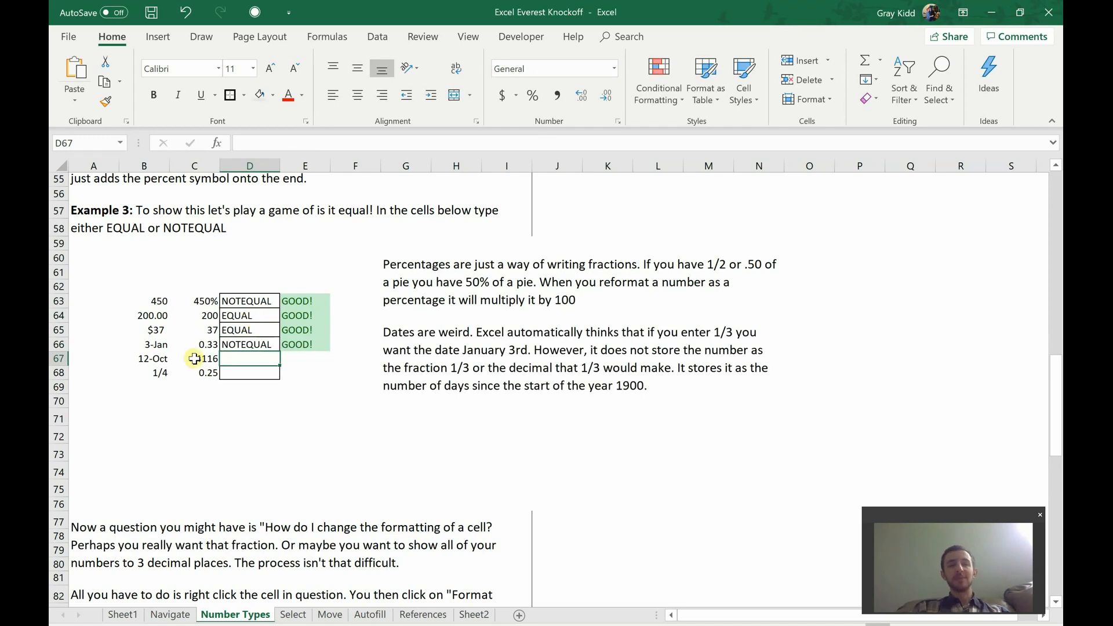
click(162, 344)
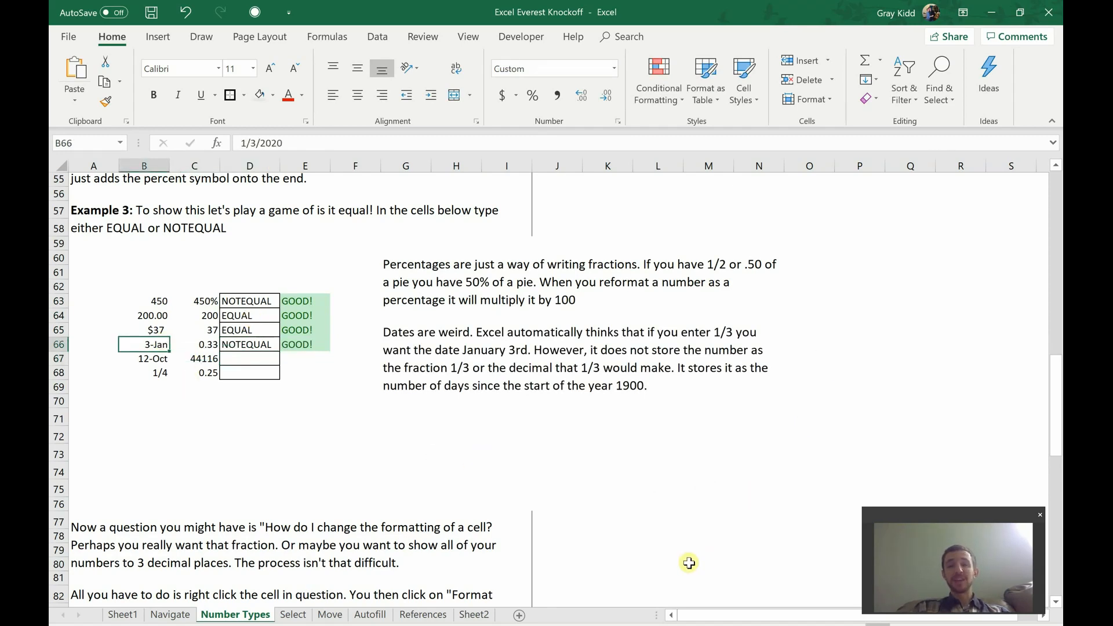
Step: Enter 1/3 in the empty cell K79 as a date test, and clear the cell again
click(597, 547)
text(1)
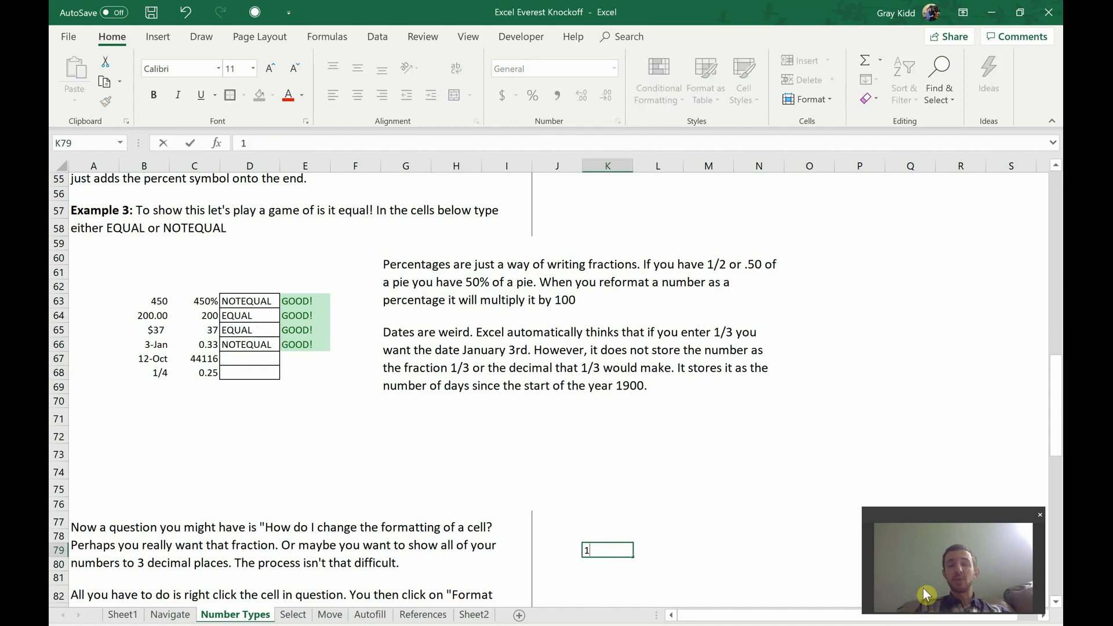
text(/3)
key(Return)
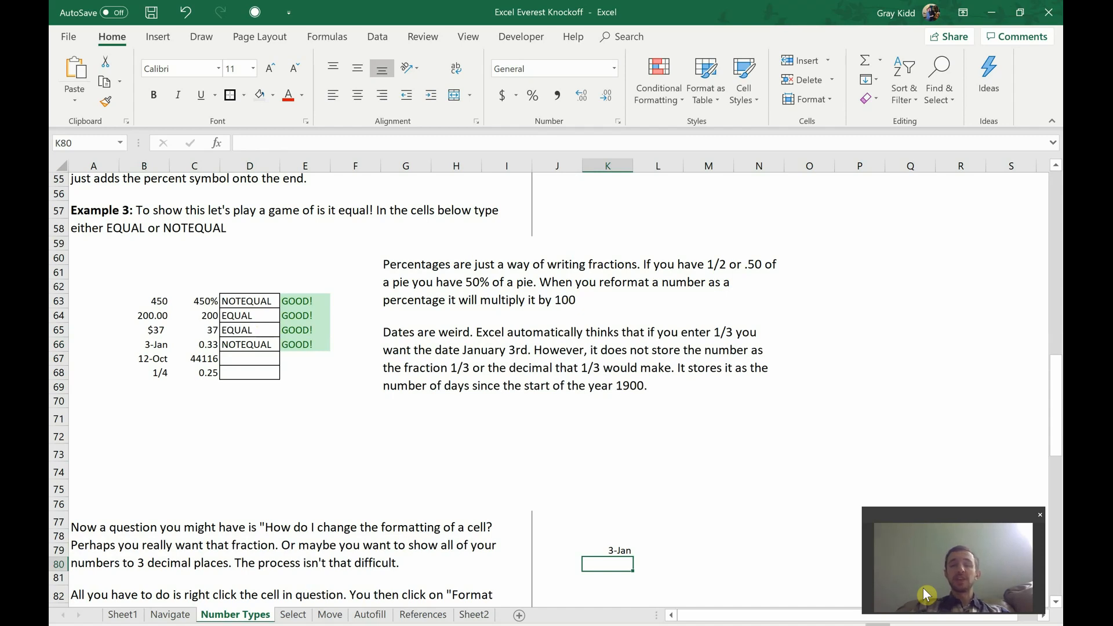
click(602, 550)
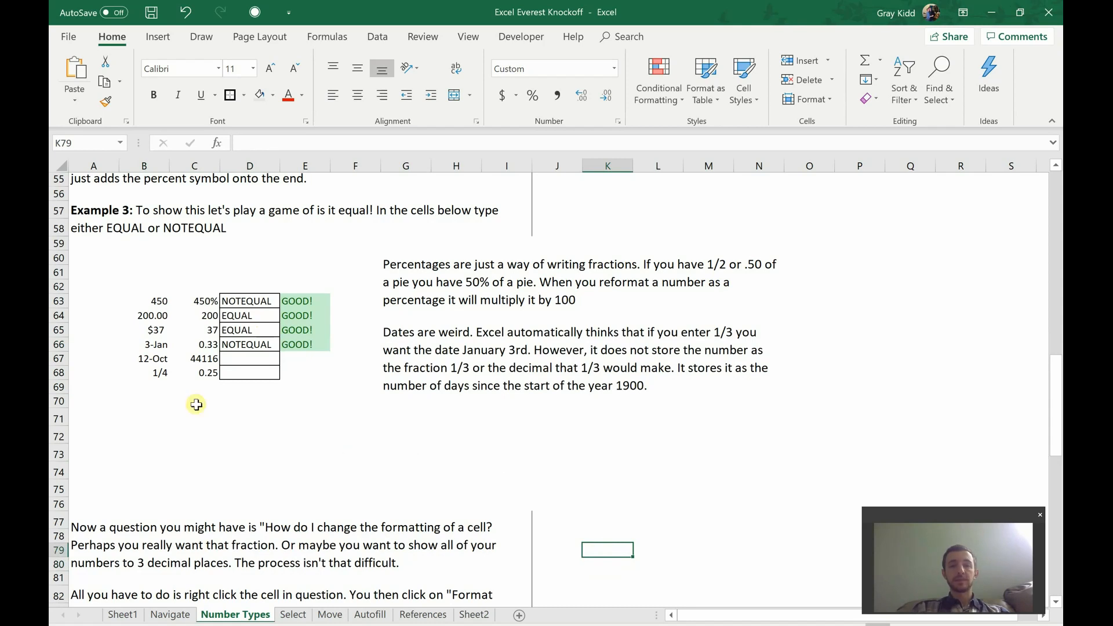
Step: Answer NOTEQUAL in D67 for the pair 12-Oct and 44116, and inspect the date stored in B67
click(186, 400)
click(152, 358)
click(200, 345)
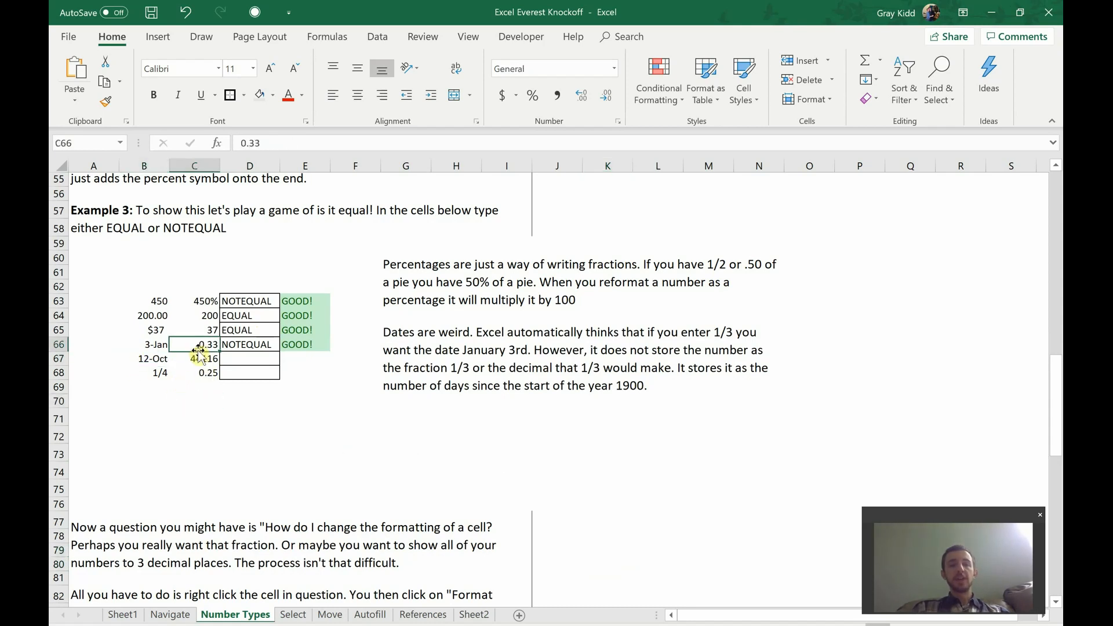
click(199, 358)
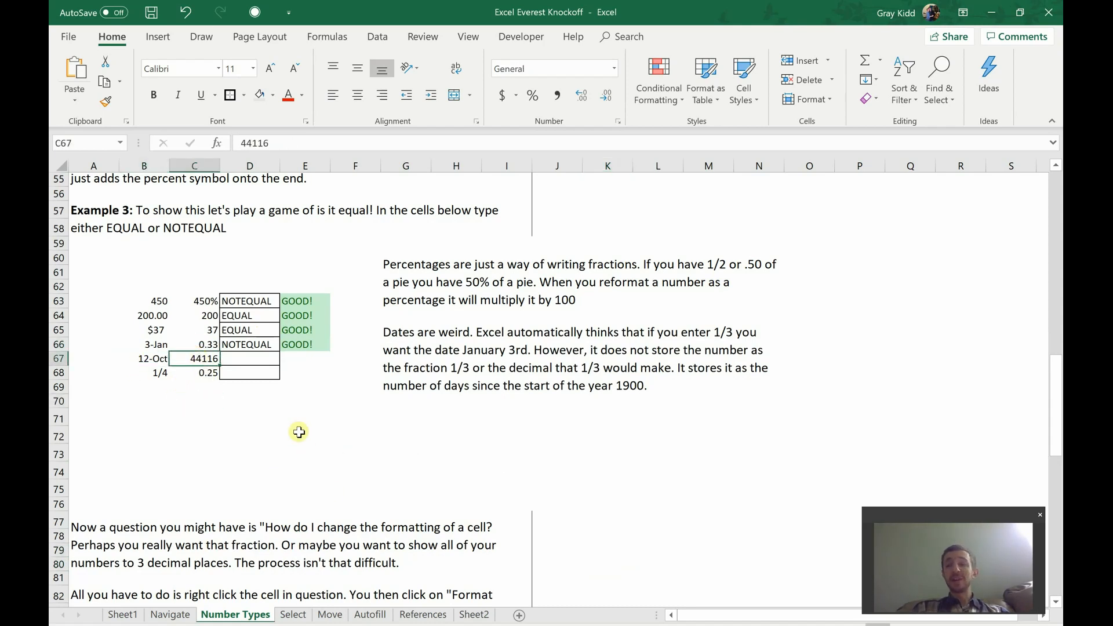
click(256, 360)
text(NOTEQUAL)
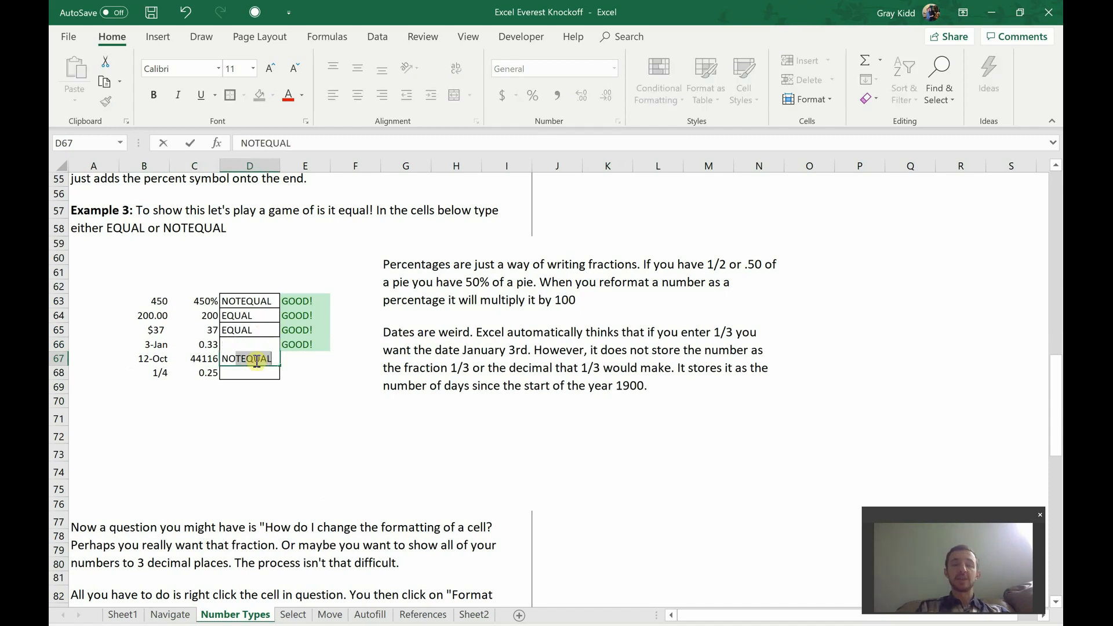
key(Return)
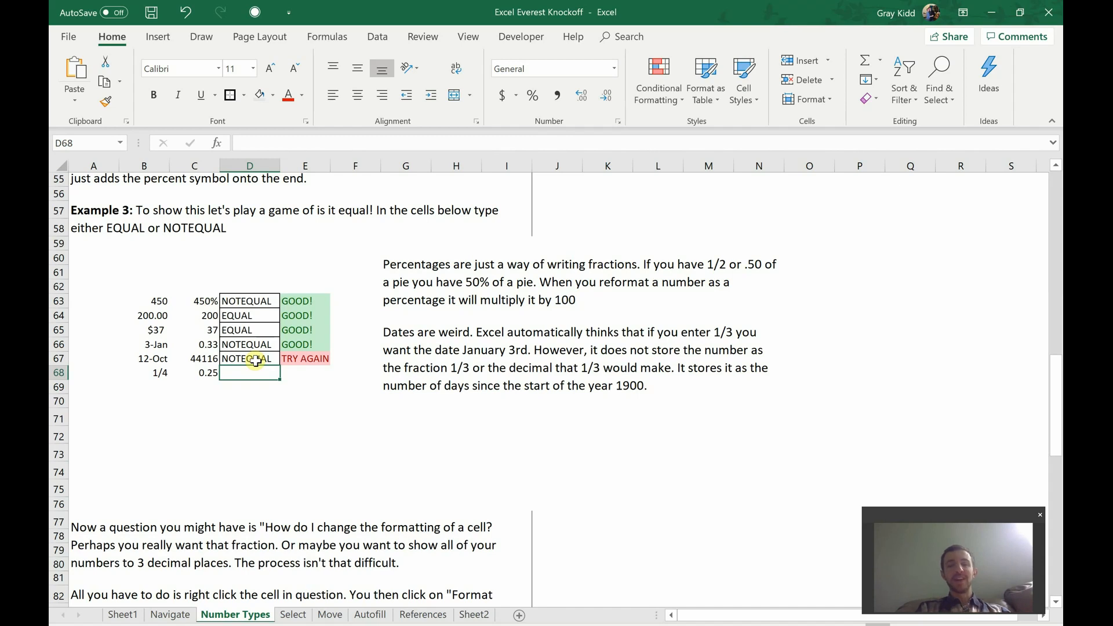
click(161, 358)
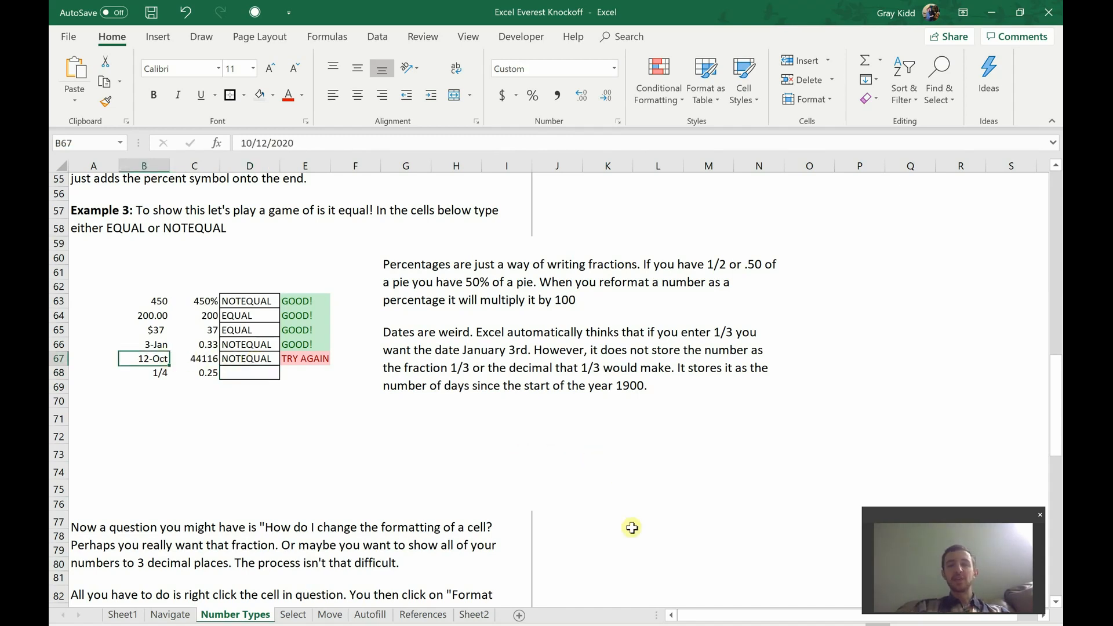
click(638, 548)
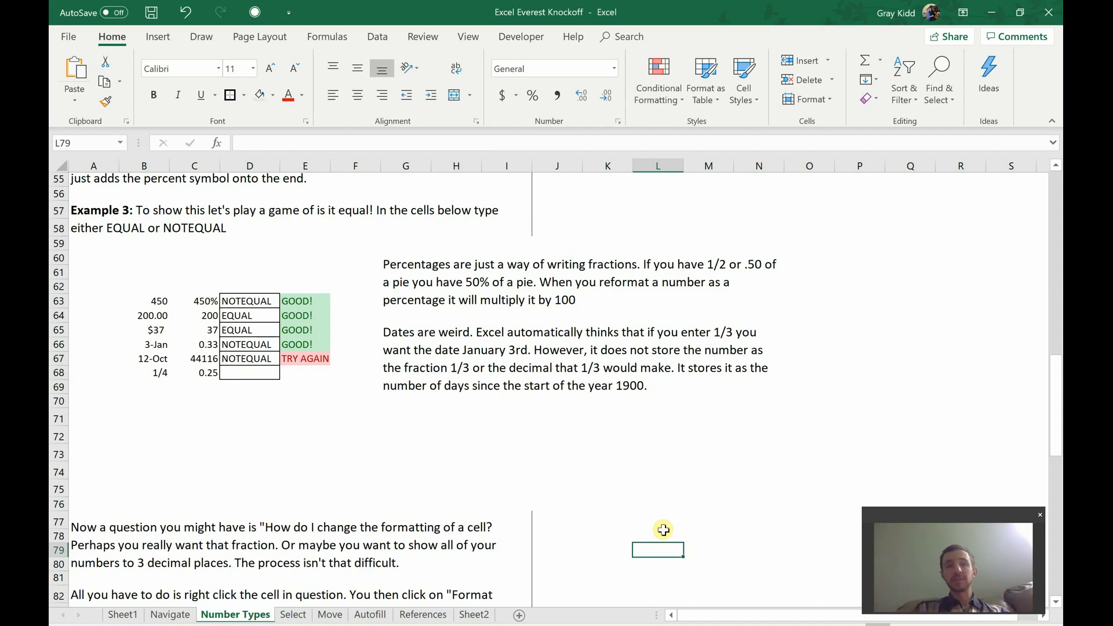
Step: Answer EQUAL in D68 for the pair 1/4 and 0.25, and compare the contents of B68 and C68
click(167, 376)
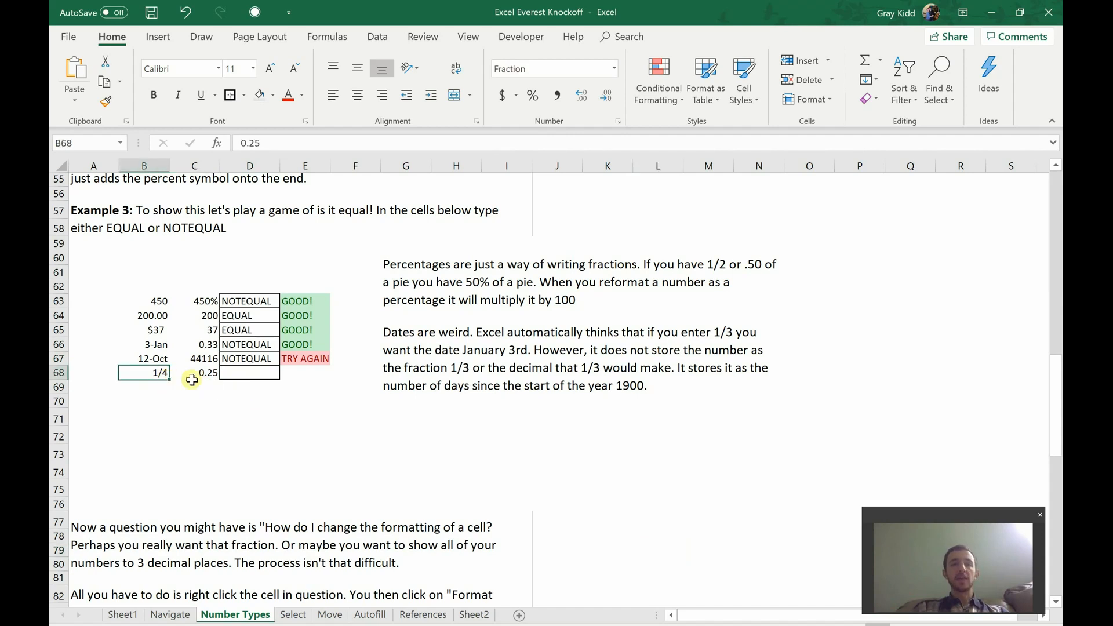
click(201, 378)
click(244, 375)
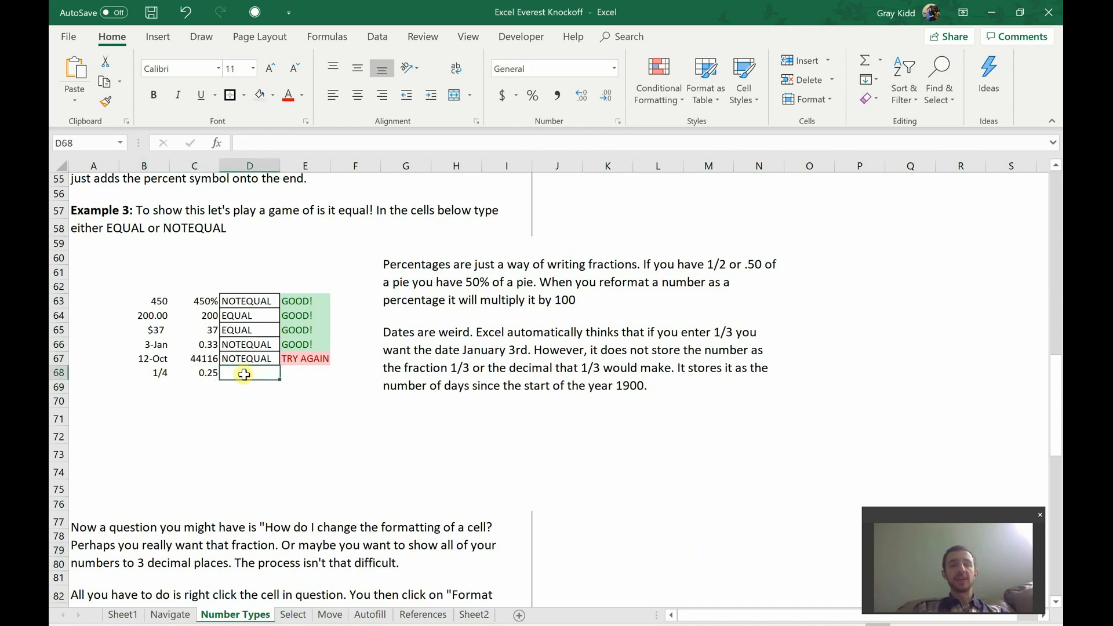
text(EQUAL)
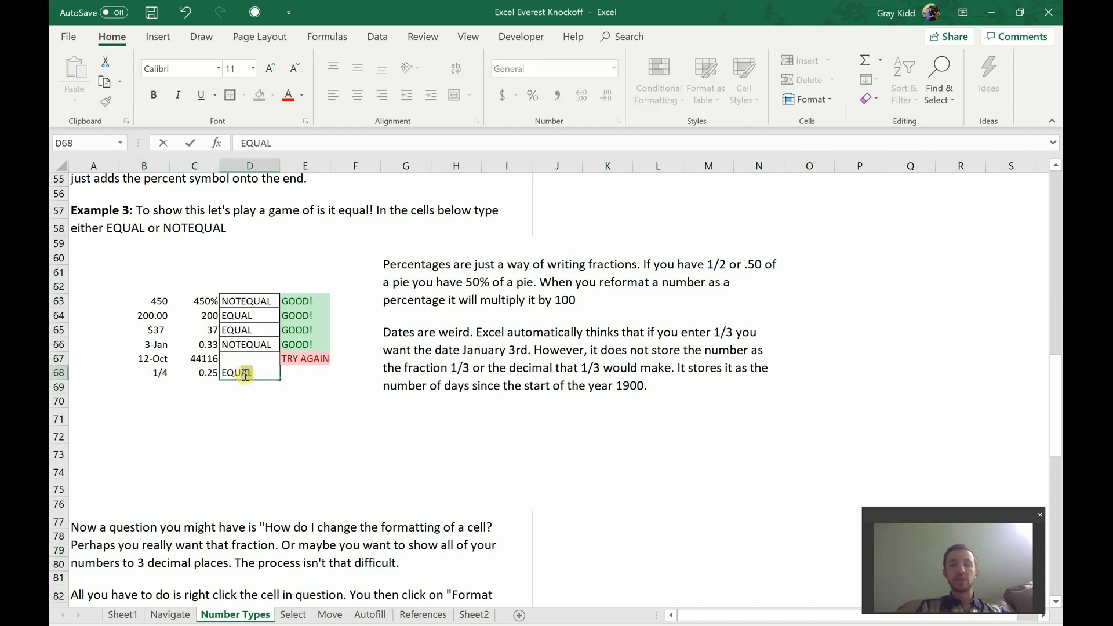
key(Return)
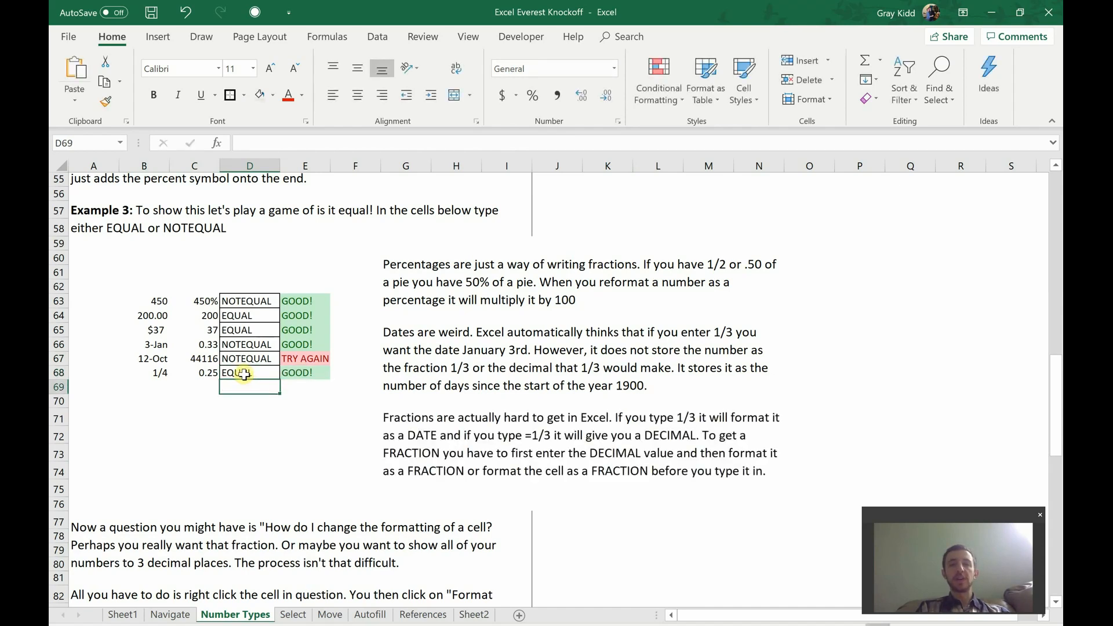
click(157, 374)
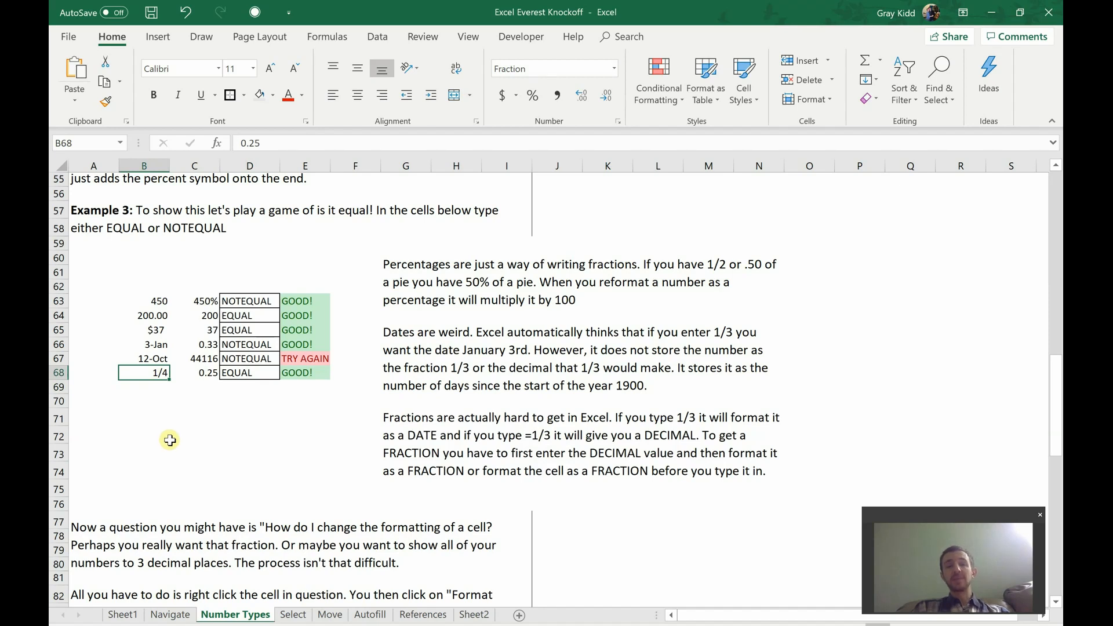
click(197, 369)
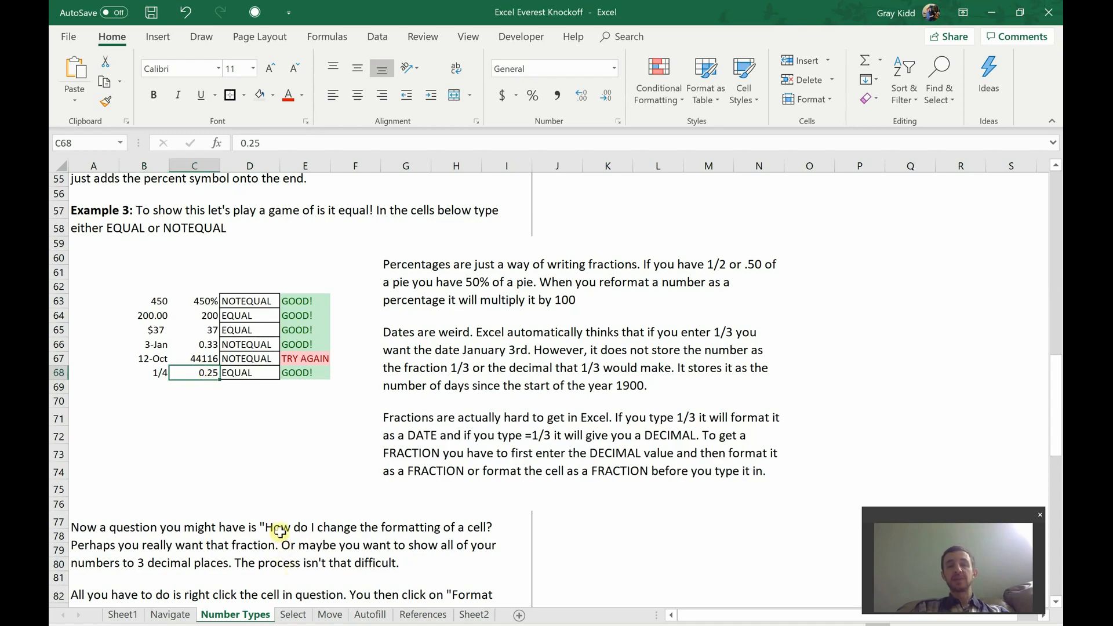
Step: Open the Format Cells settings for the empty cell M89 beside the cell formatting instructions
scroll(251, 429, down, 2)
scroll(252, 429, down, 2)
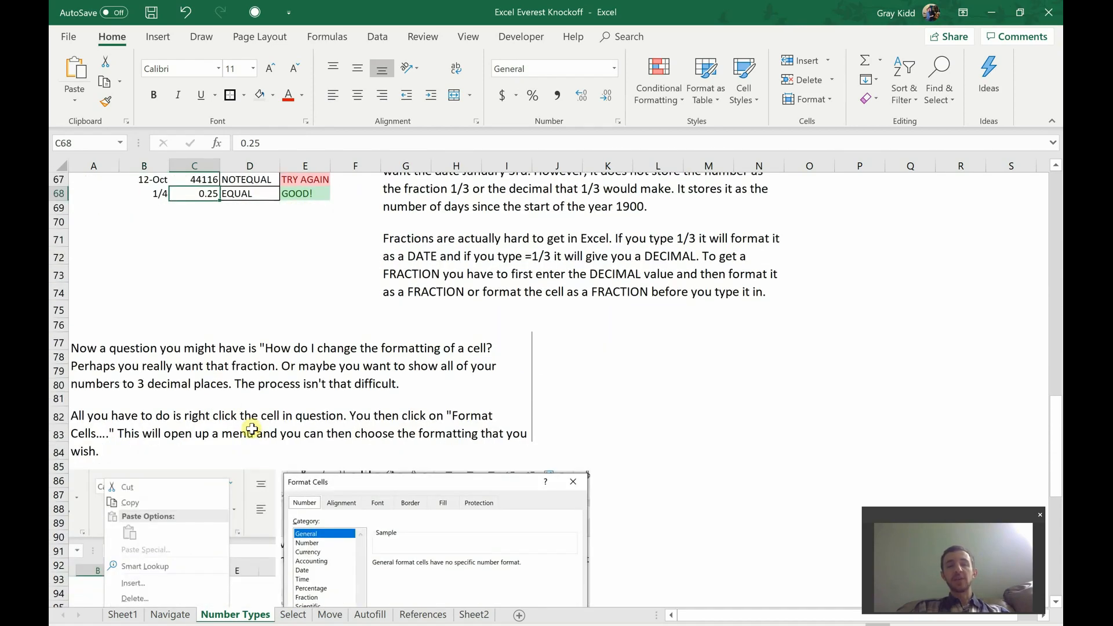
scroll(252, 429, down, 3)
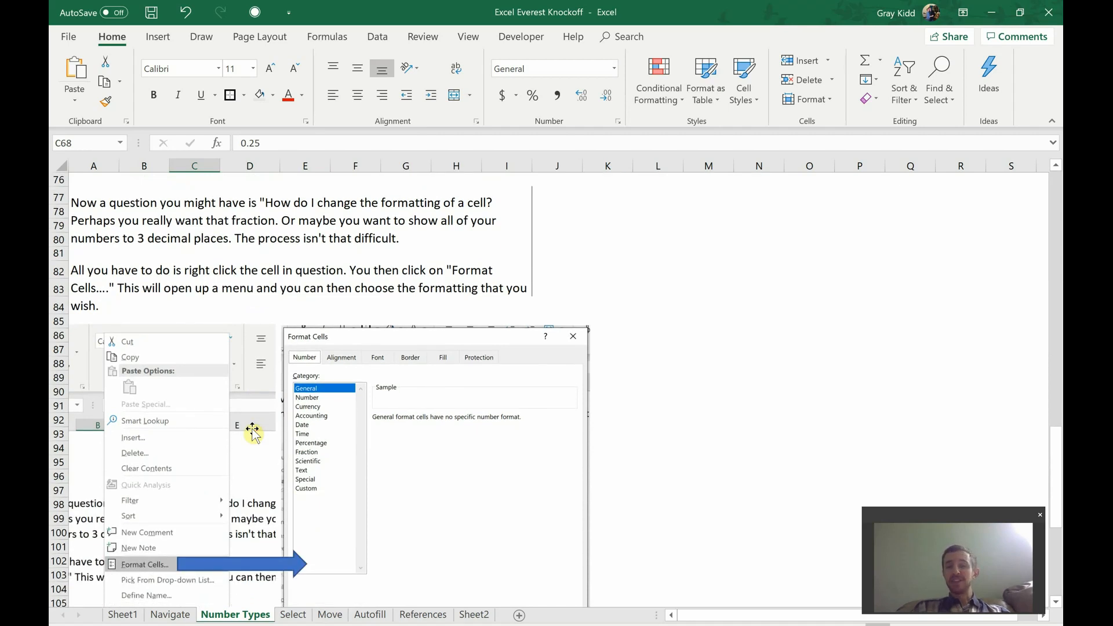
click(699, 376)
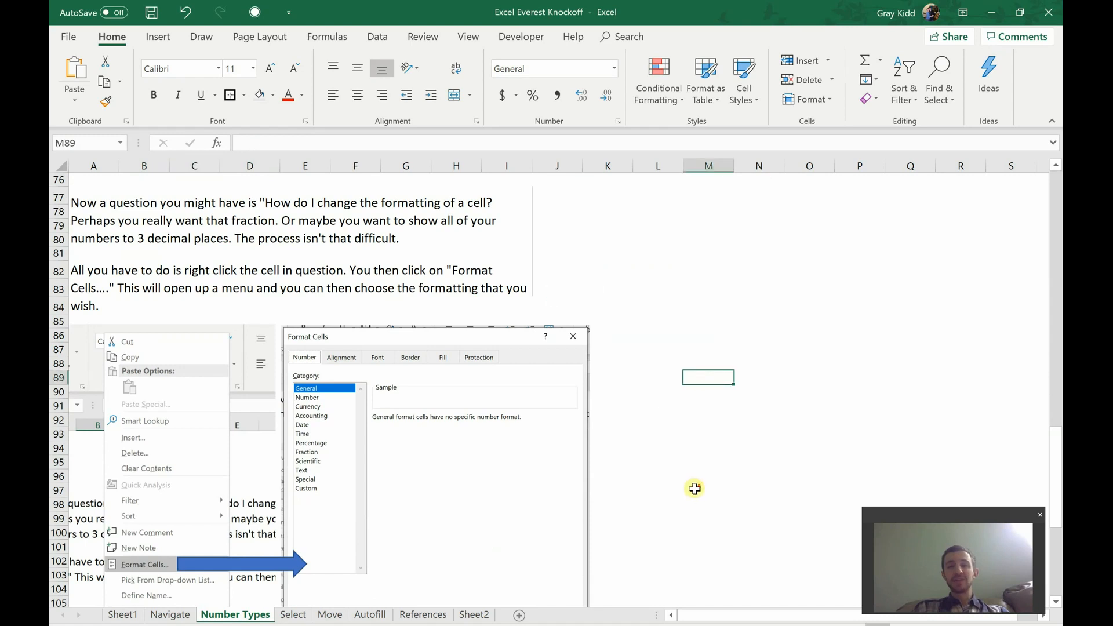
scroll(696, 487, down, 2)
right_click(706, 293)
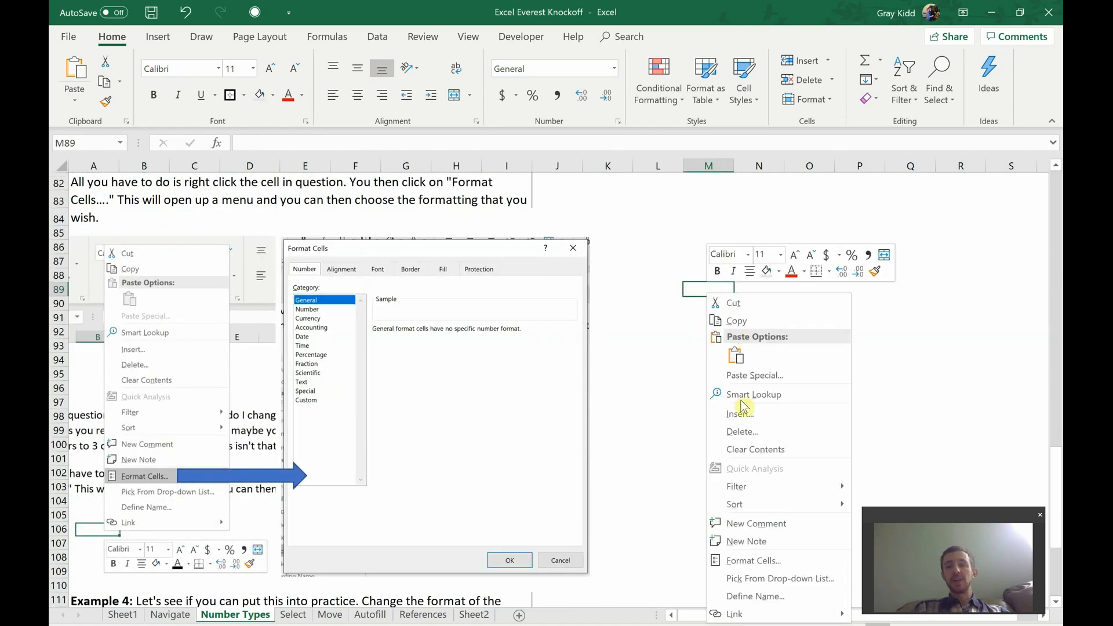
click(751, 561)
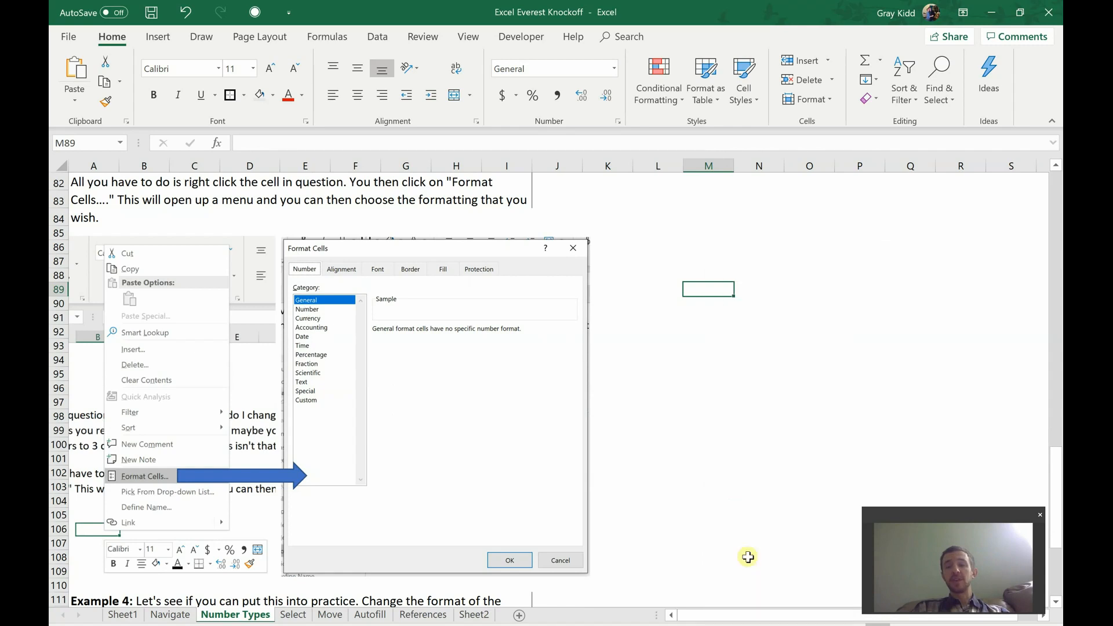
drag(765, 246, 733, 223)
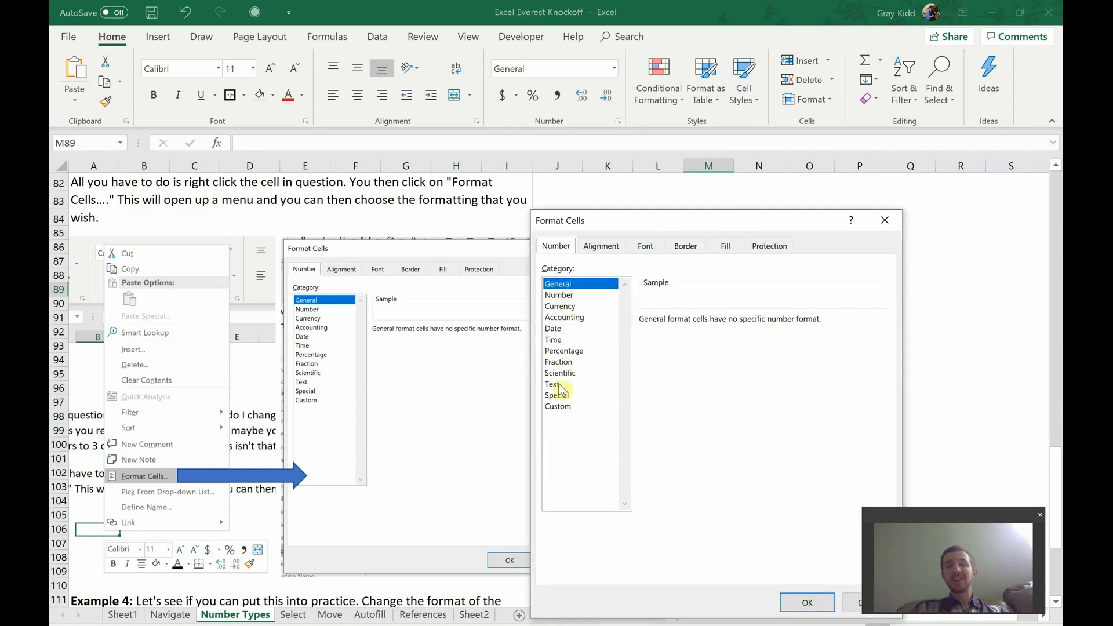
Step: Review the number format categories for M89, including Custom, Scientific, Currency, Accounting, Date, Time and Percentage
click(559, 407)
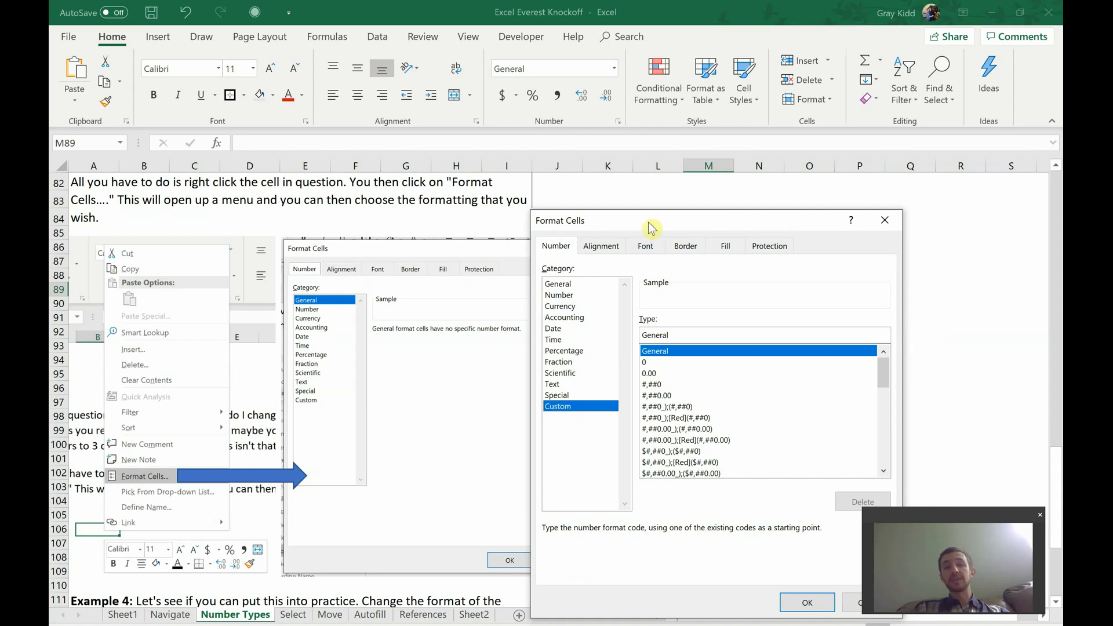
drag(648, 221, 591, 175)
click(498, 282)
click(505, 303)
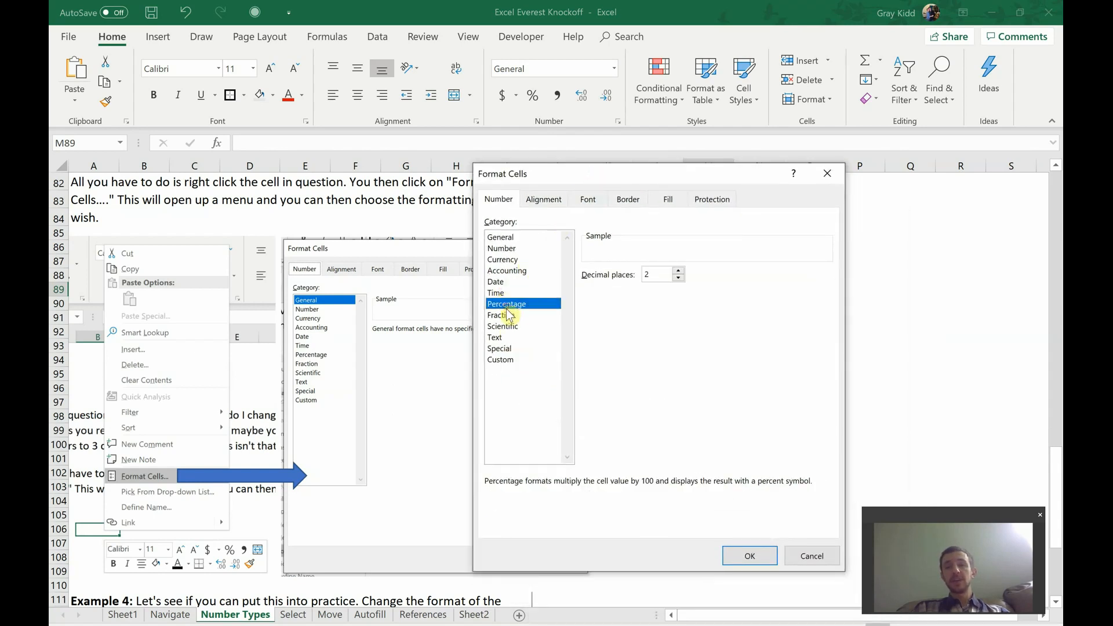
click(504, 325)
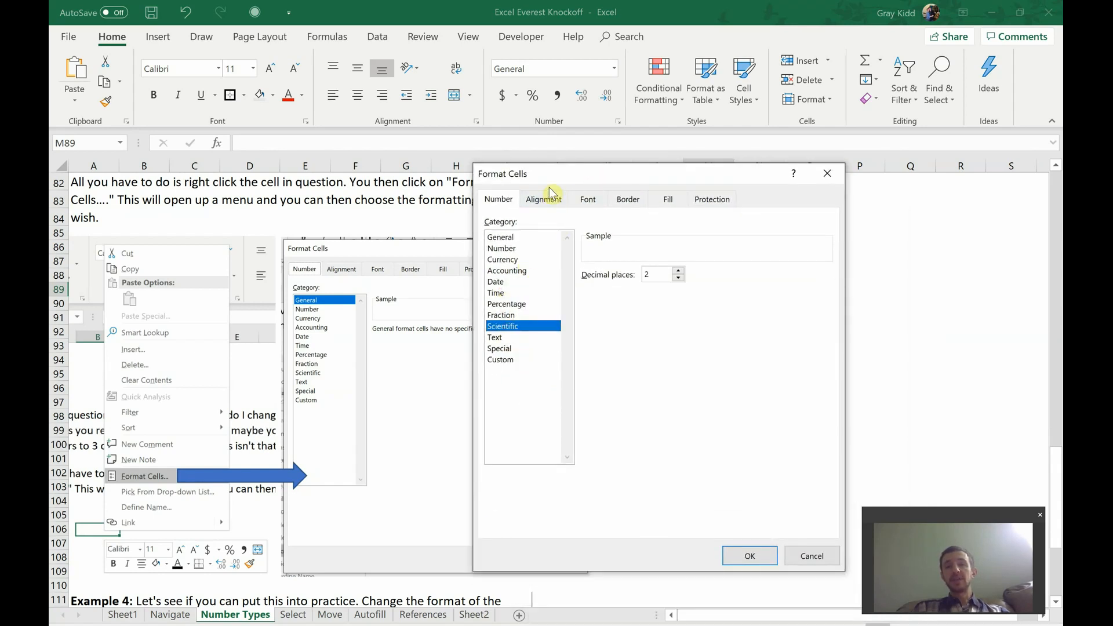
click(513, 260)
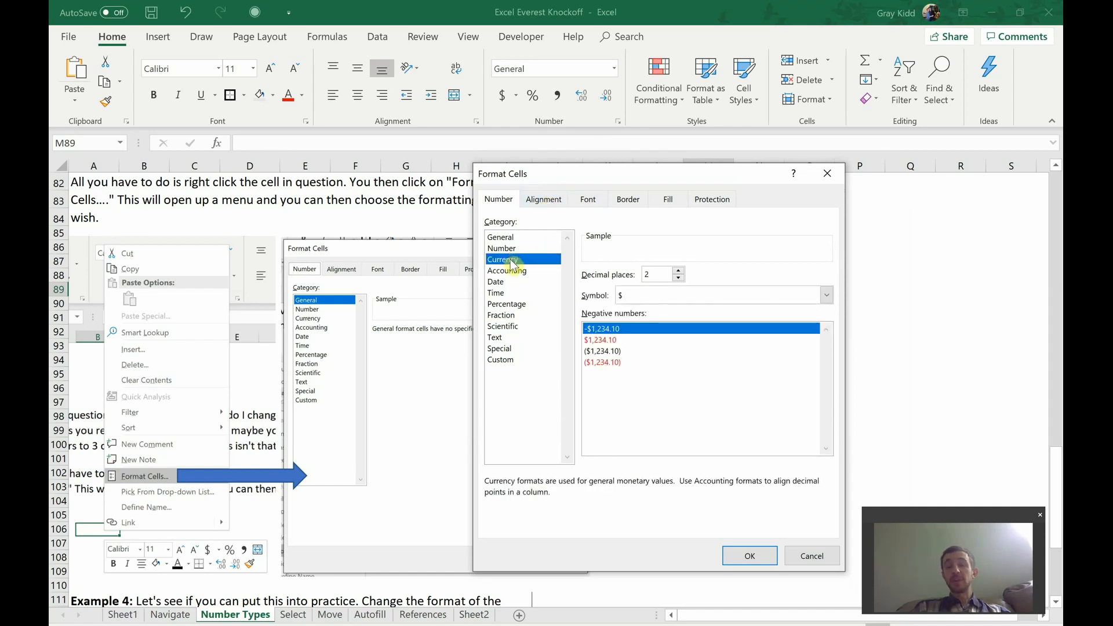
click(511, 270)
click(510, 282)
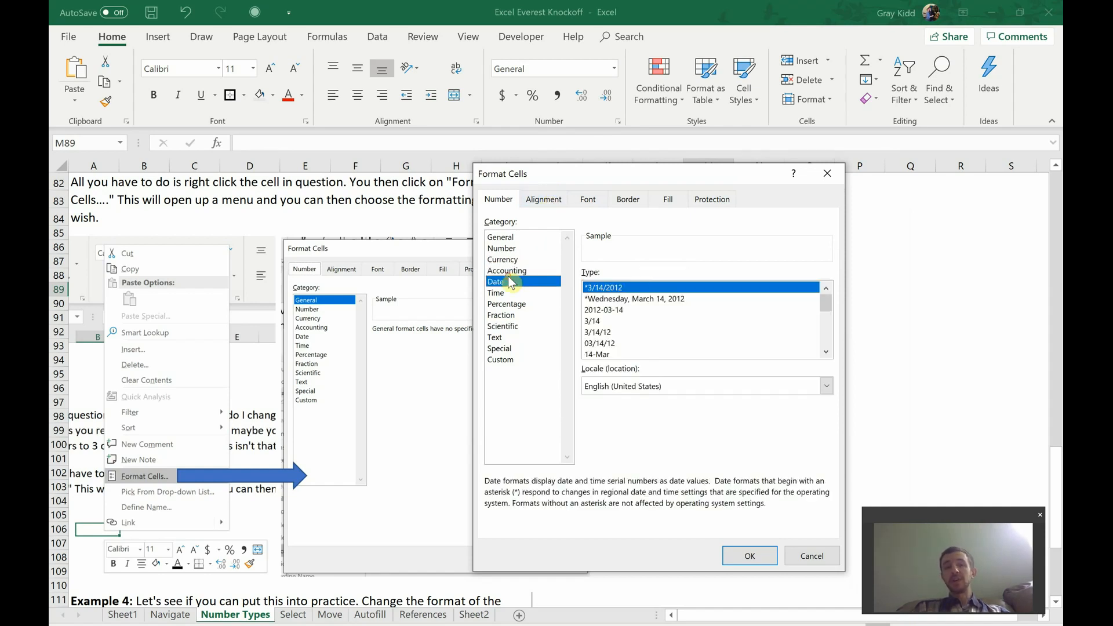
click(509, 292)
click(513, 304)
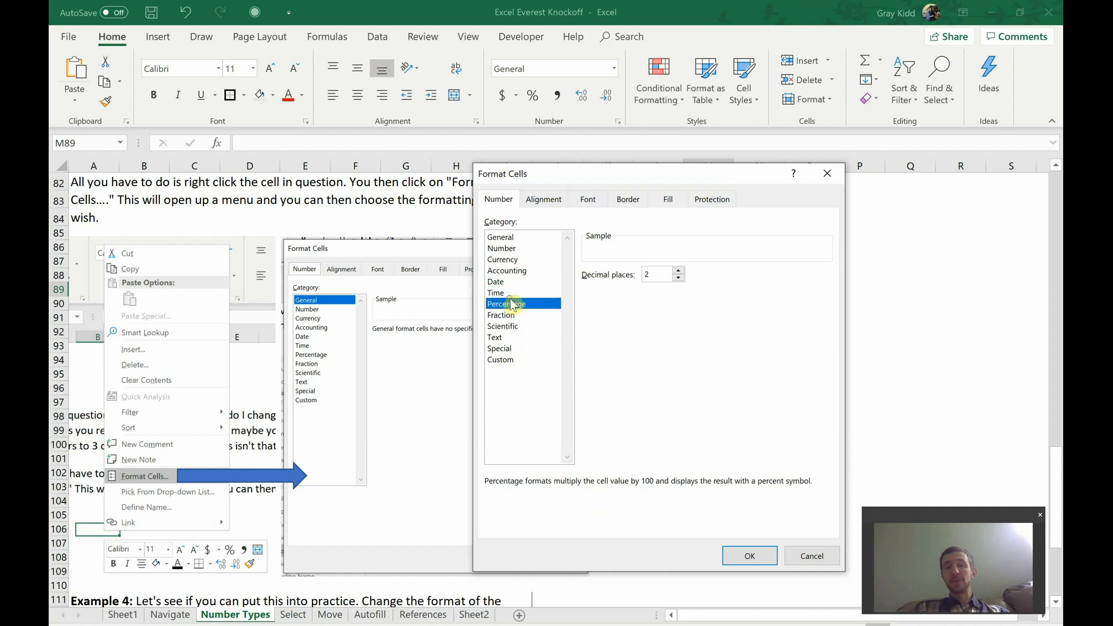
Step: Review the Alignment, Font, Border, Fill and Protection options for M89, and close Format Cells without applying changes
click(551, 198)
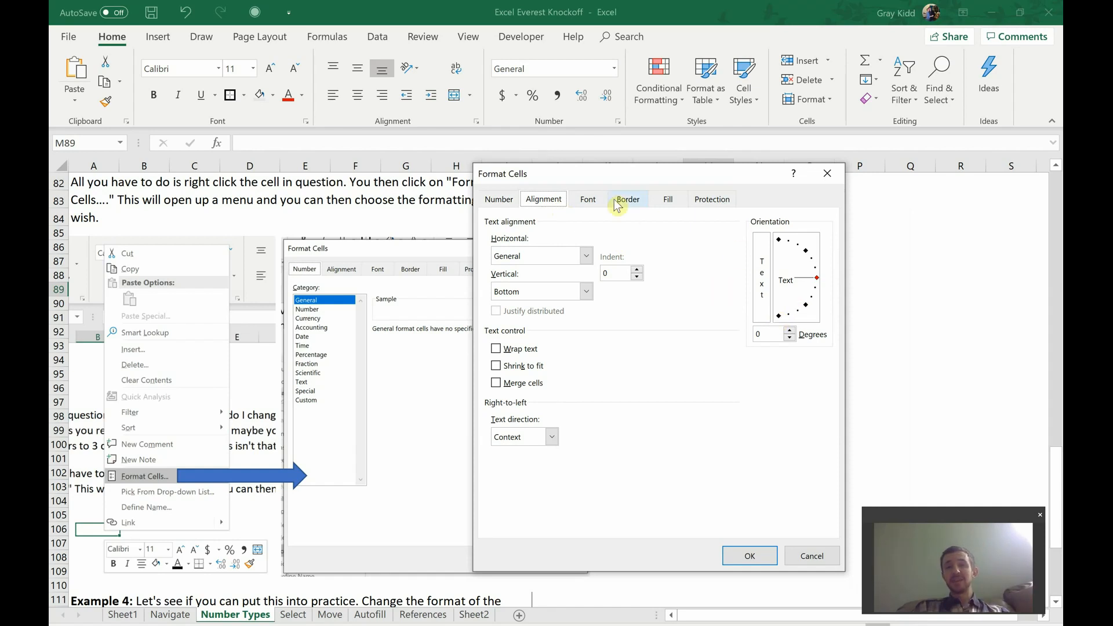
click(588, 199)
click(628, 202)
click(668, 200)
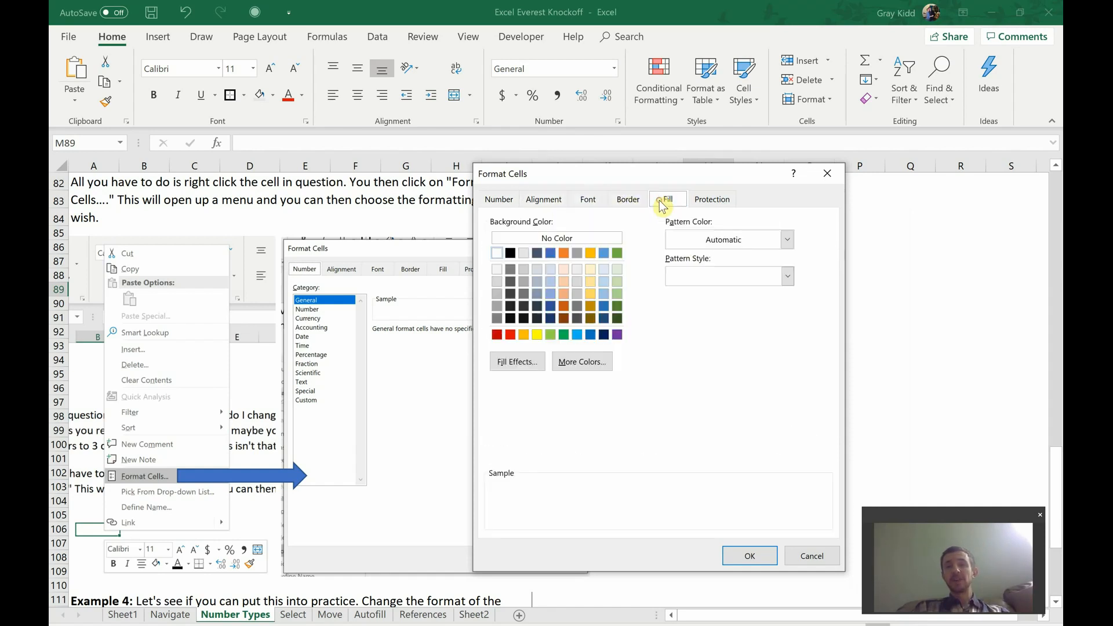
click(702, 206)
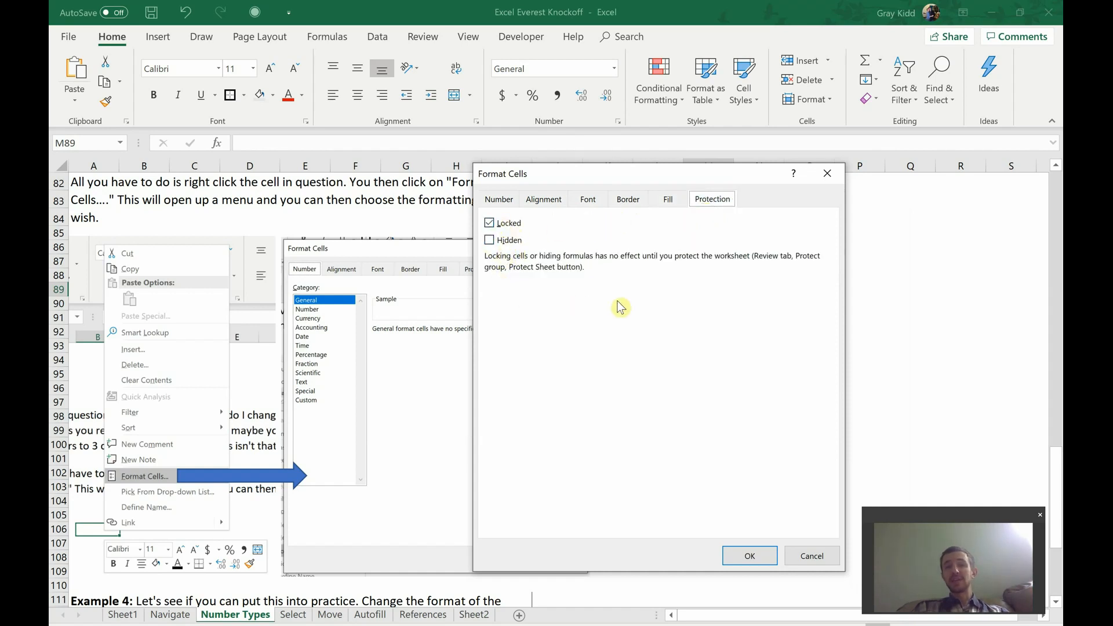
click(802, 561)
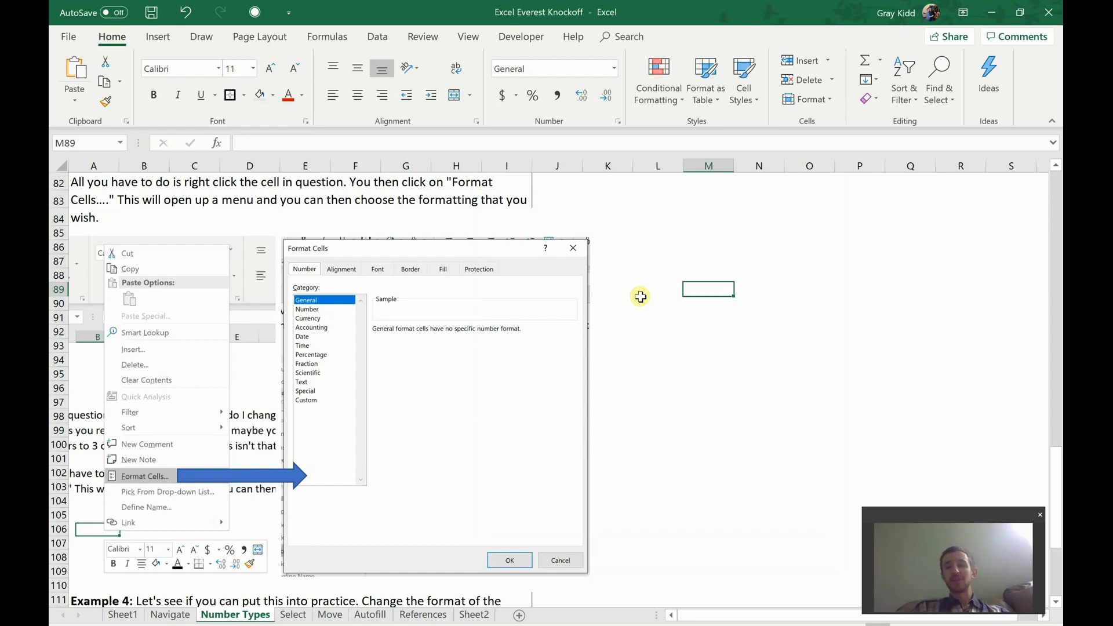
scroll(640, 296, down, 8)
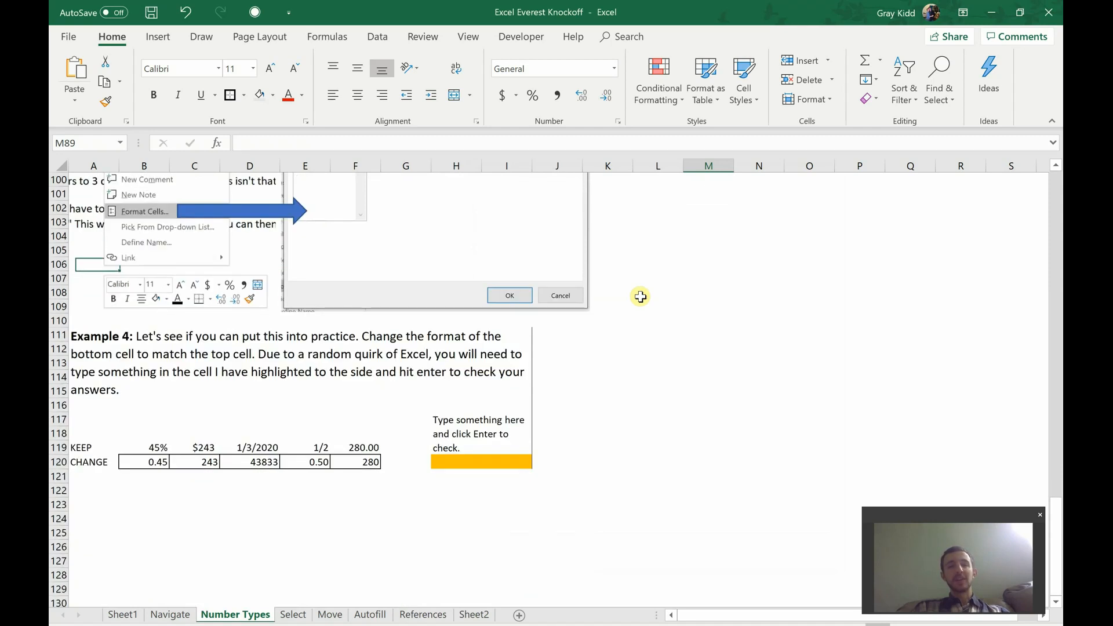
Step: Review Example 4's cells B120 and C120 in the CHANGE row and the highlighted check cell H120
scroll(640, 296, up, 3)
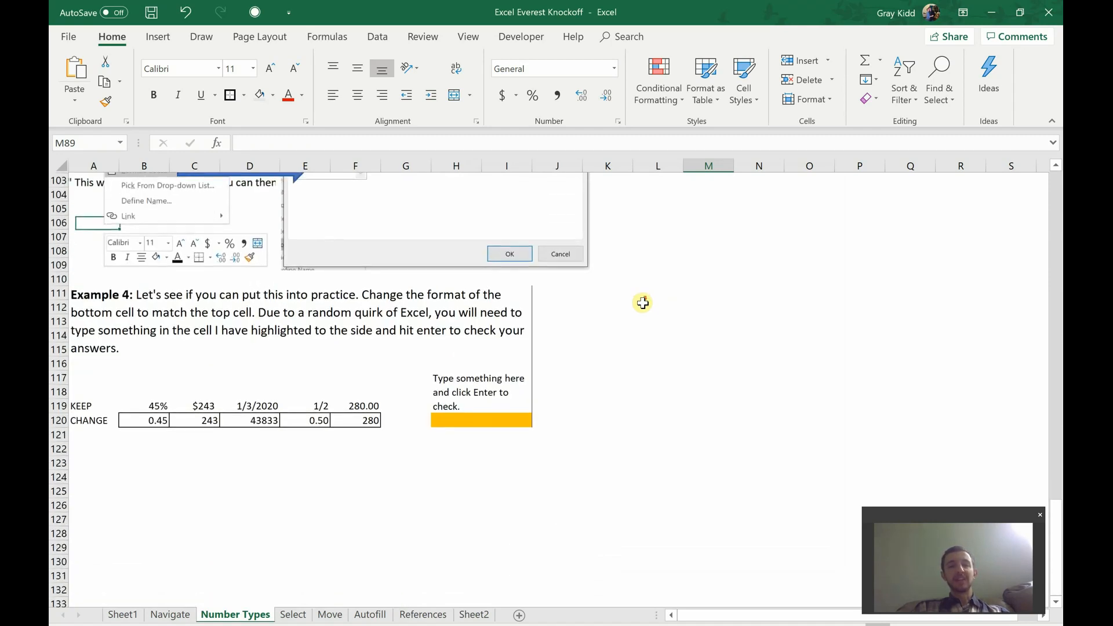
click(142, 419)
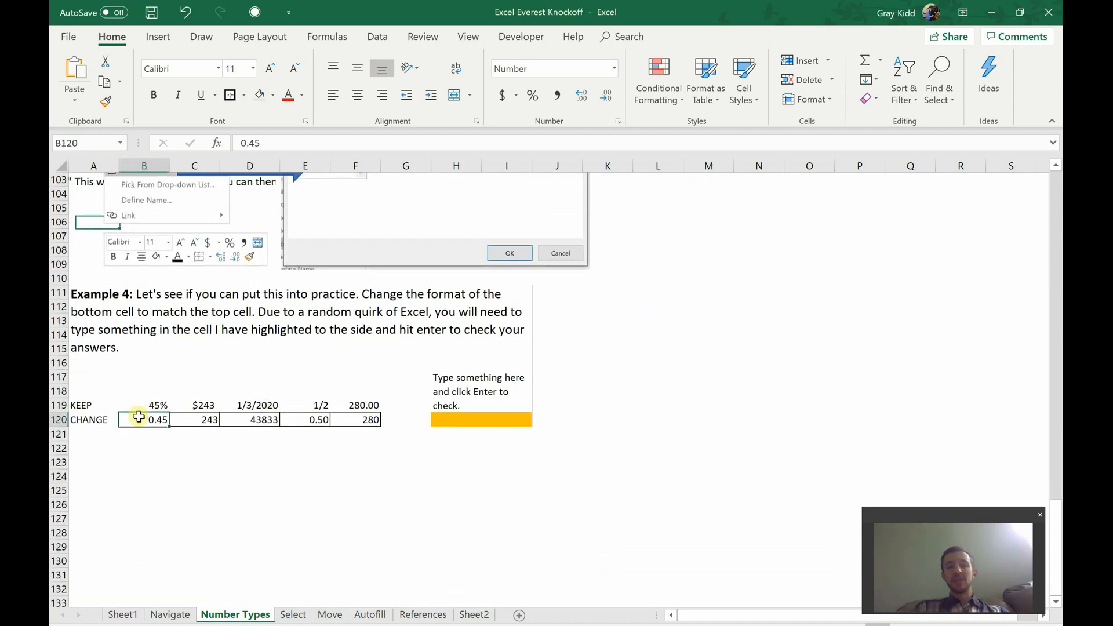
click(194, 420)
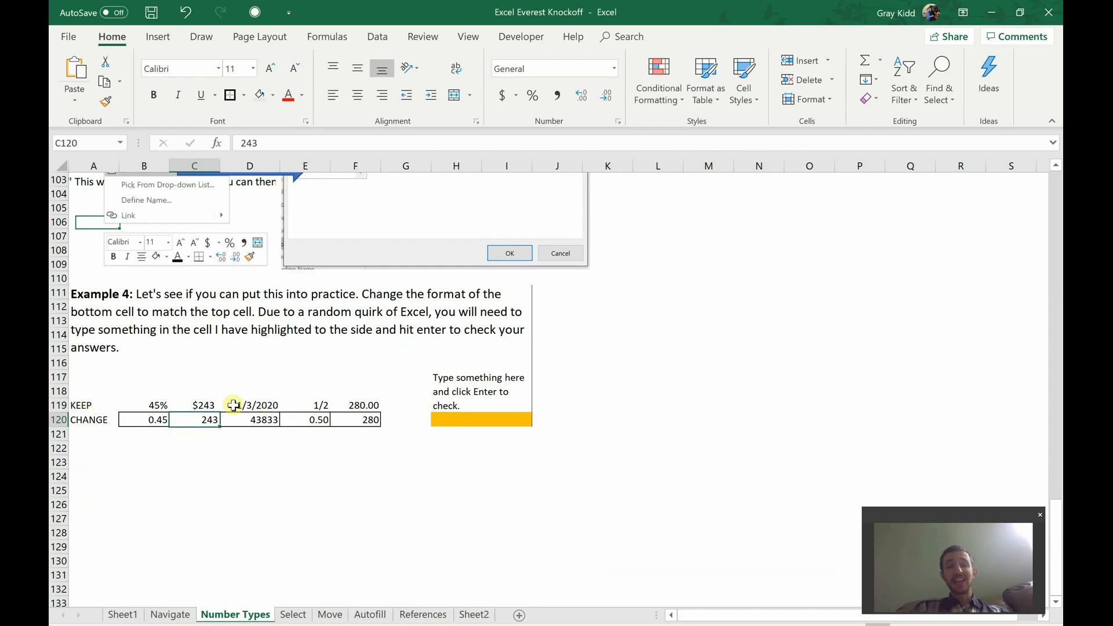
click(493, 418)
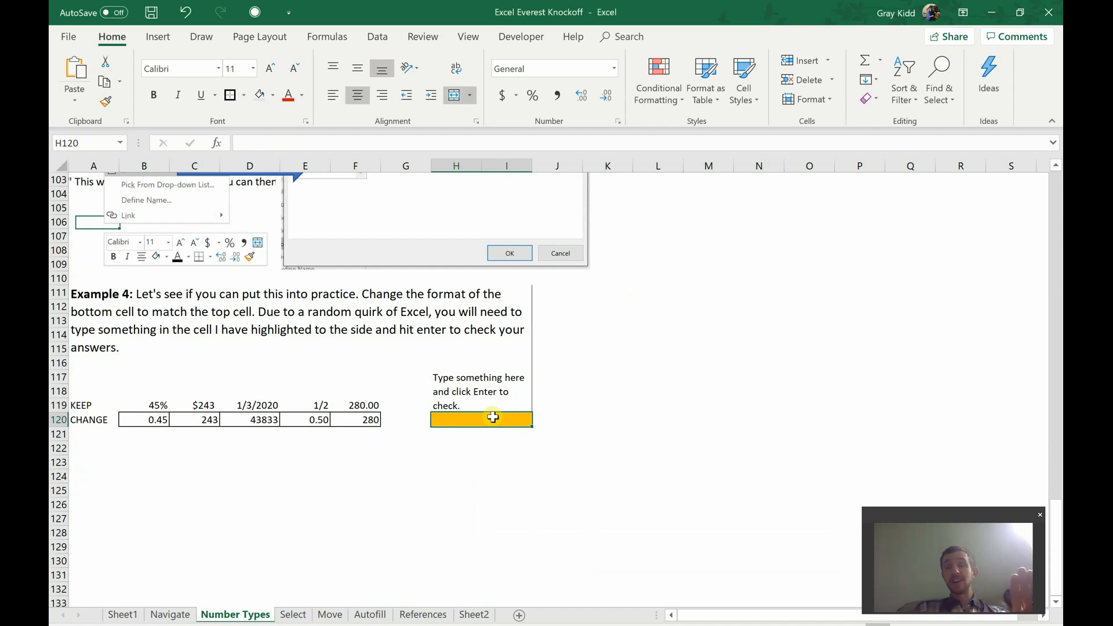
Step: Format the 0.45 value in B120 as Percentage with 2 decimal places through Format Cells
click(155, 421)
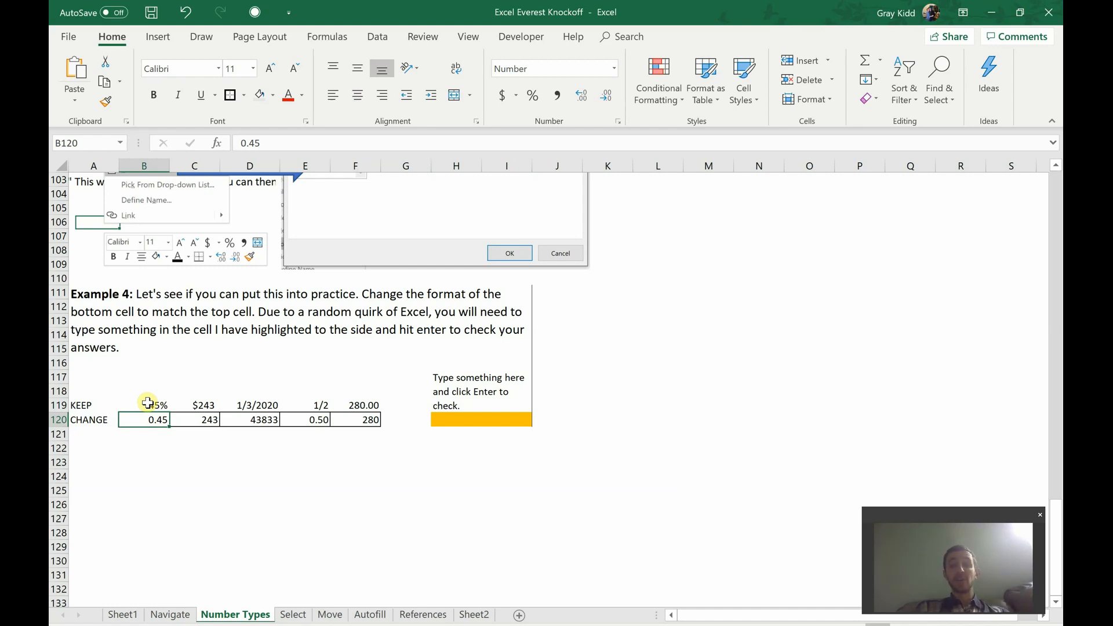
right_click(150, 425)
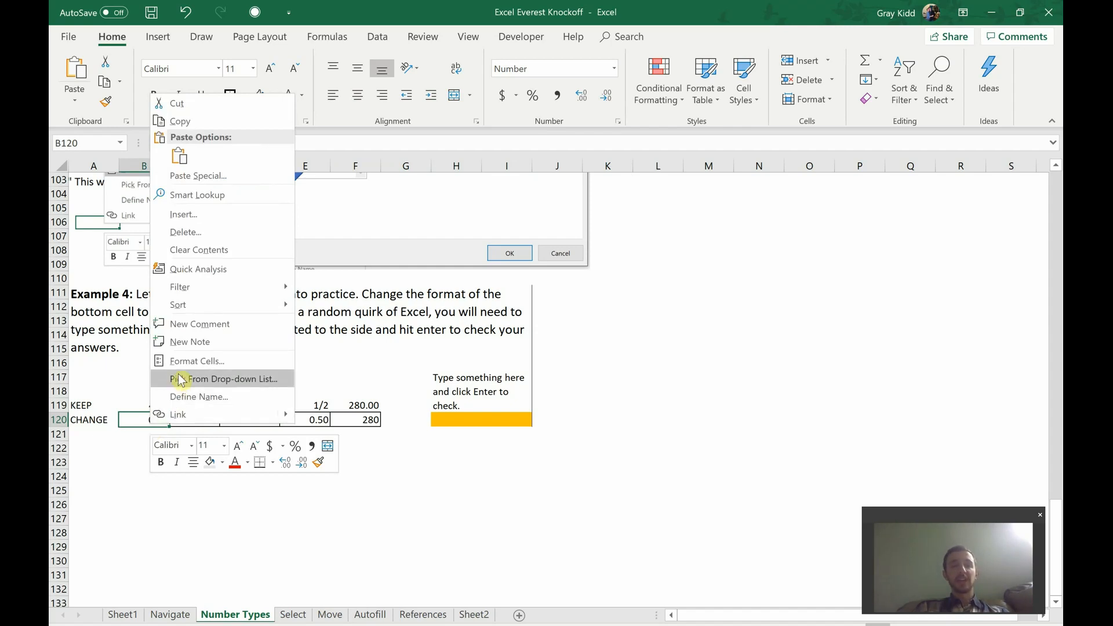
click(183, 367)
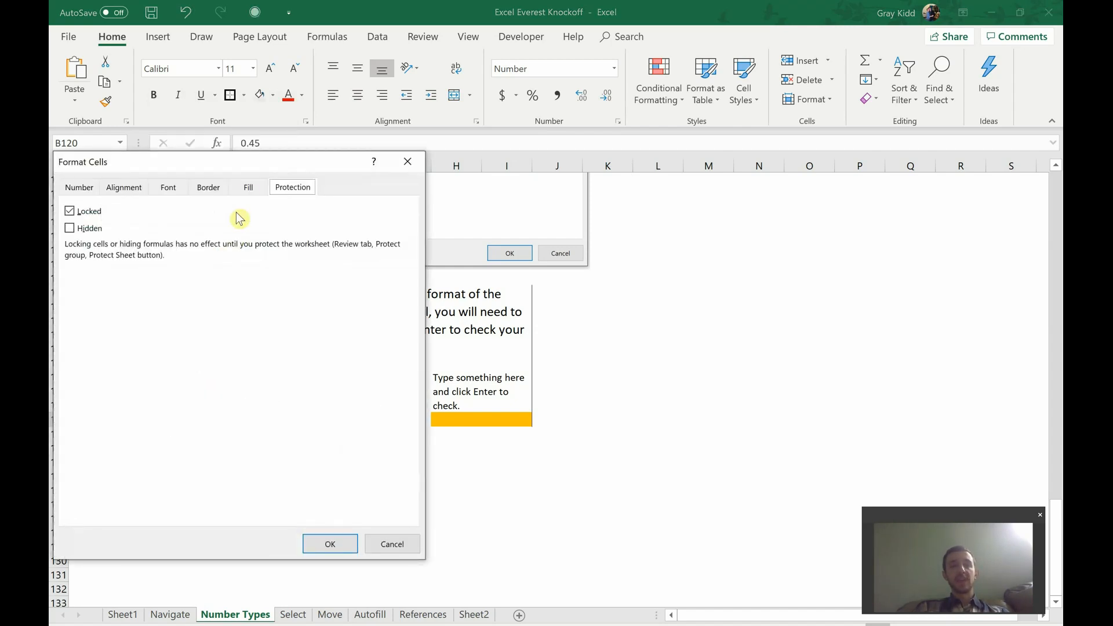
drag(253, 168, 545, 181)
click(371, 202)
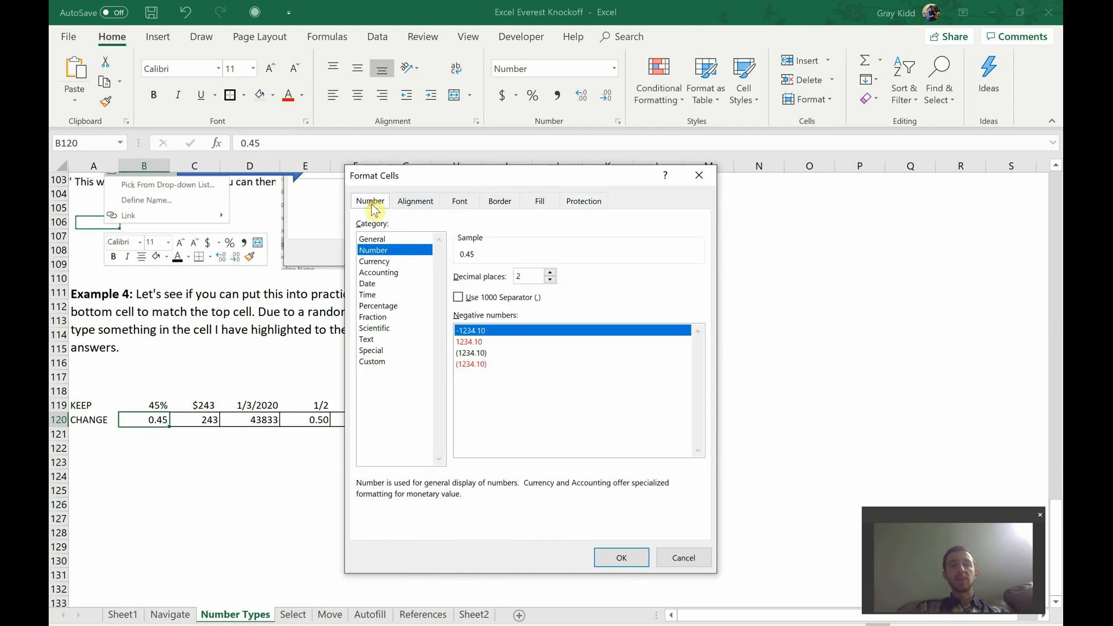
click(373, 305)
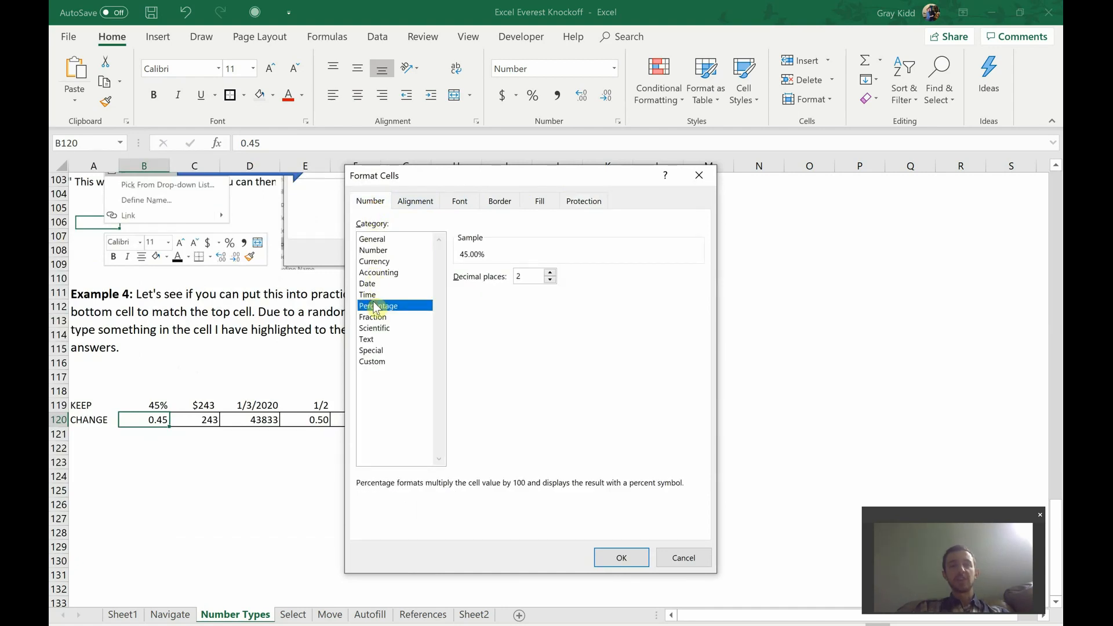
click(622, 558)
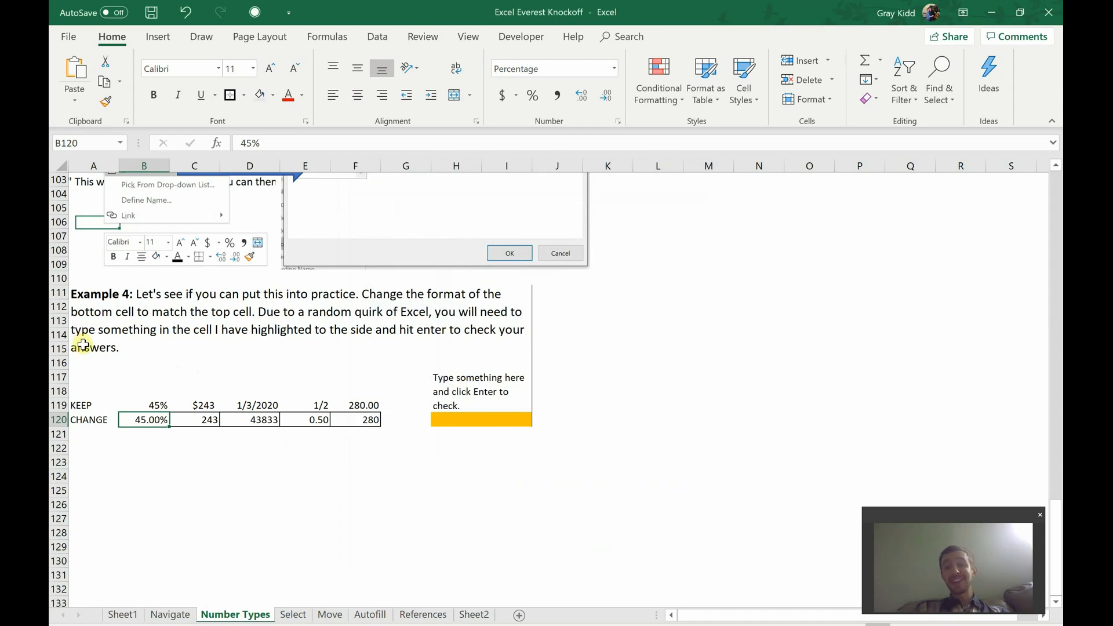
Step: Enter gsdgsd in the highlighted cell H120 to trigger the answer check, and clear the entry
click(472, 419)
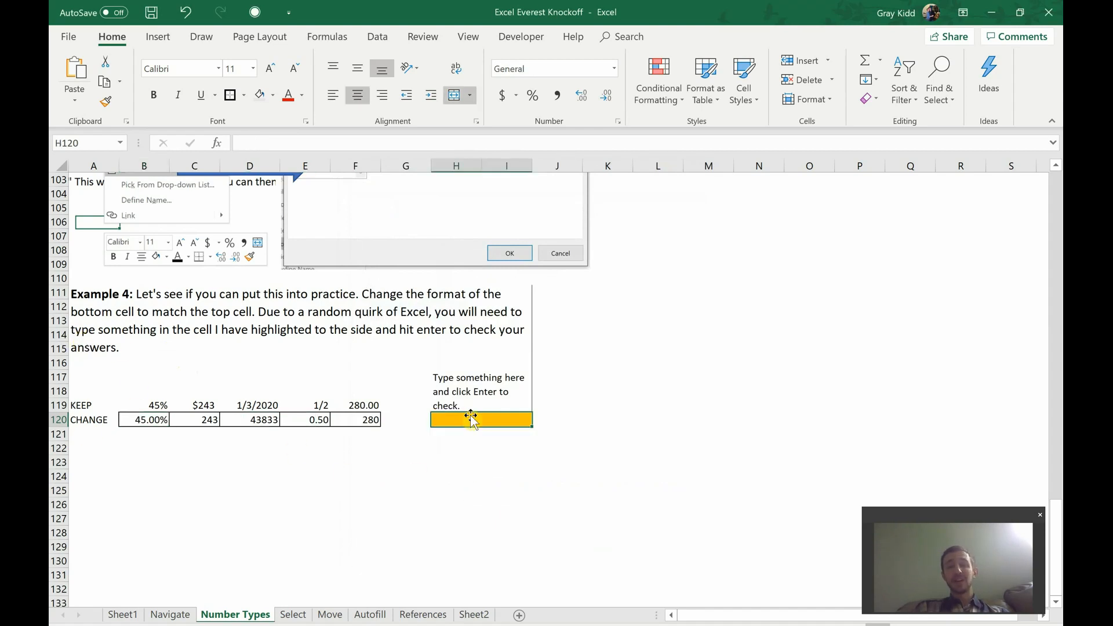
text(gsdgsd)
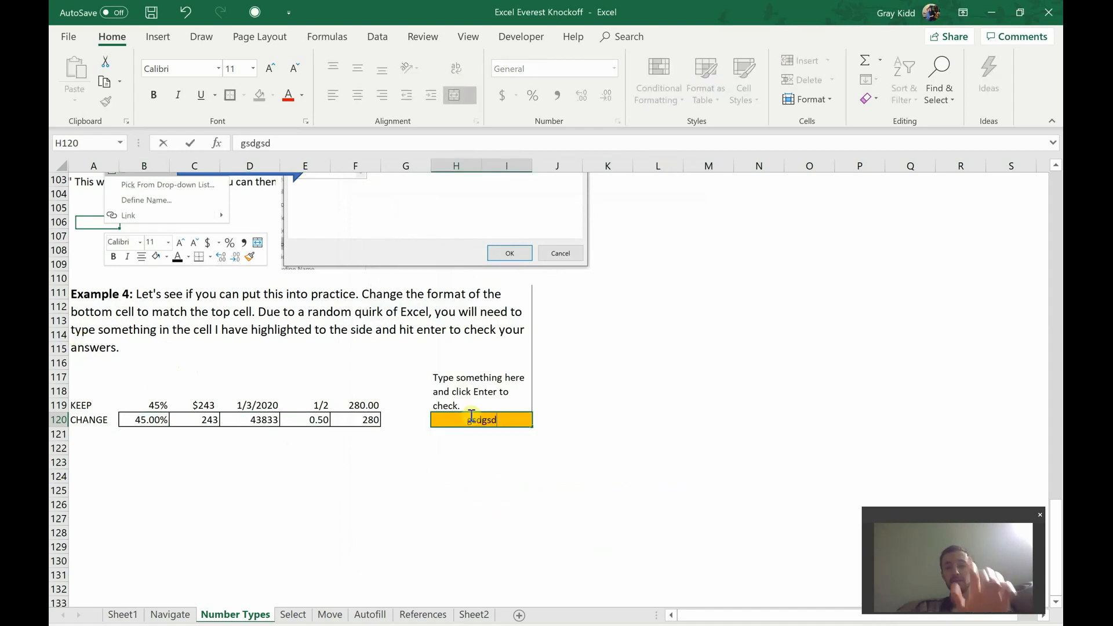
key(Return)
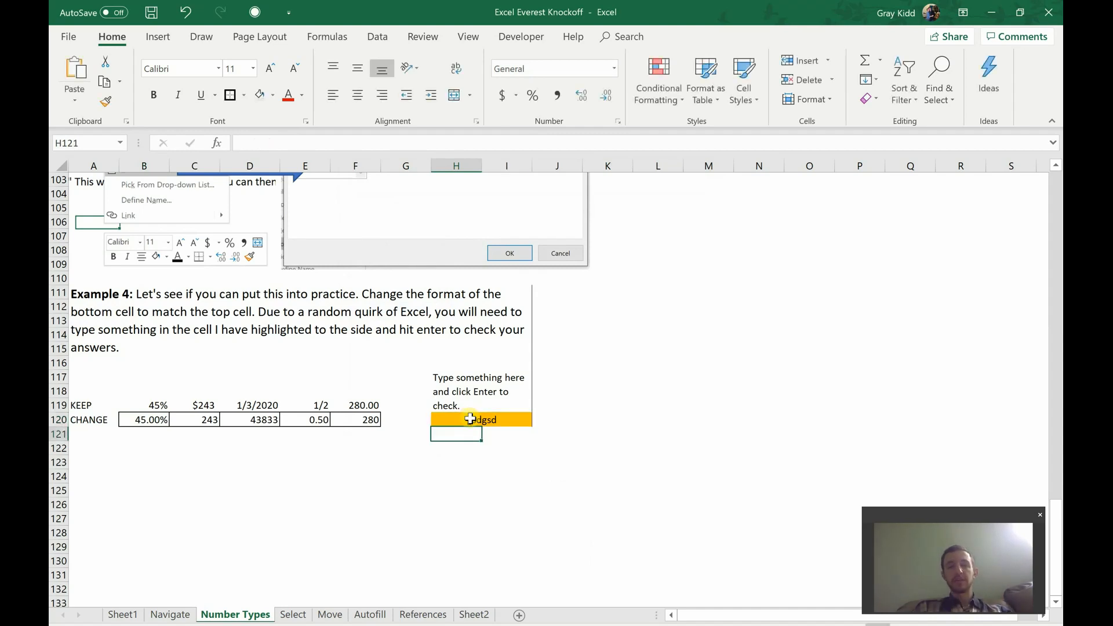
click(470, 419)
key(Return)
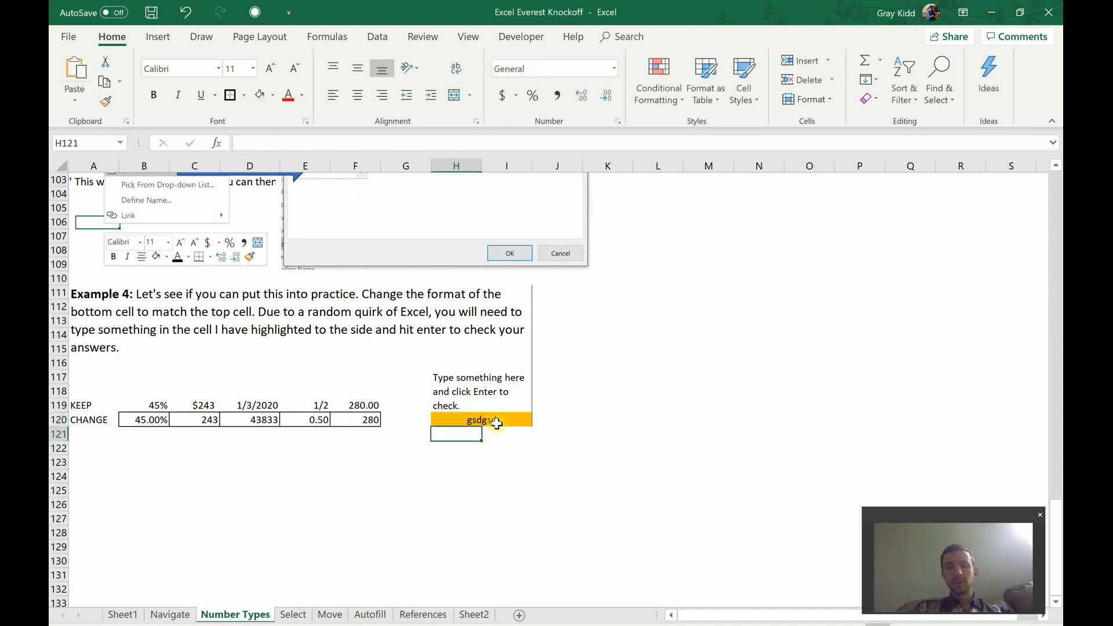
click(495, 420)
key(Delete)
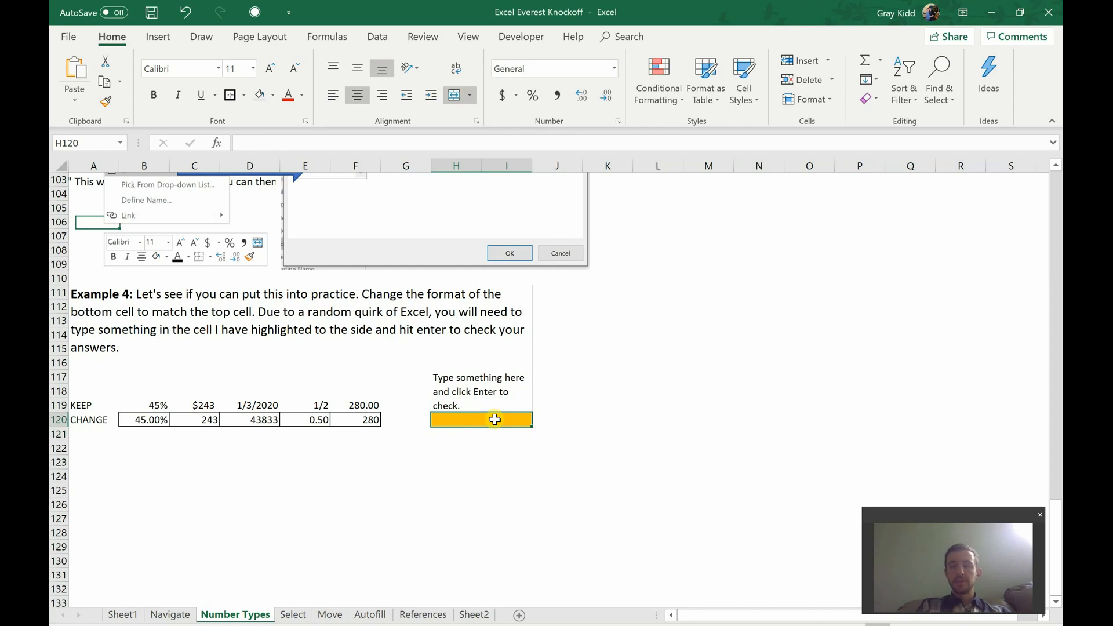
Step: Enter =BLAH in H120 to trigger the answer check, and inspect the checking formula in B121
text(=BLAH)
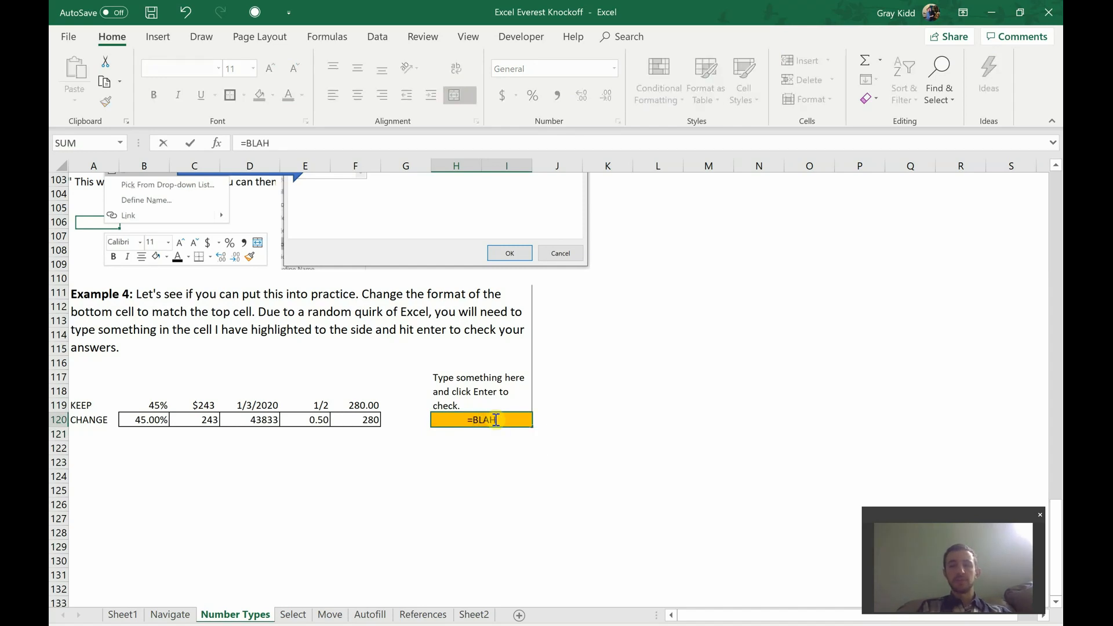
key(Return)
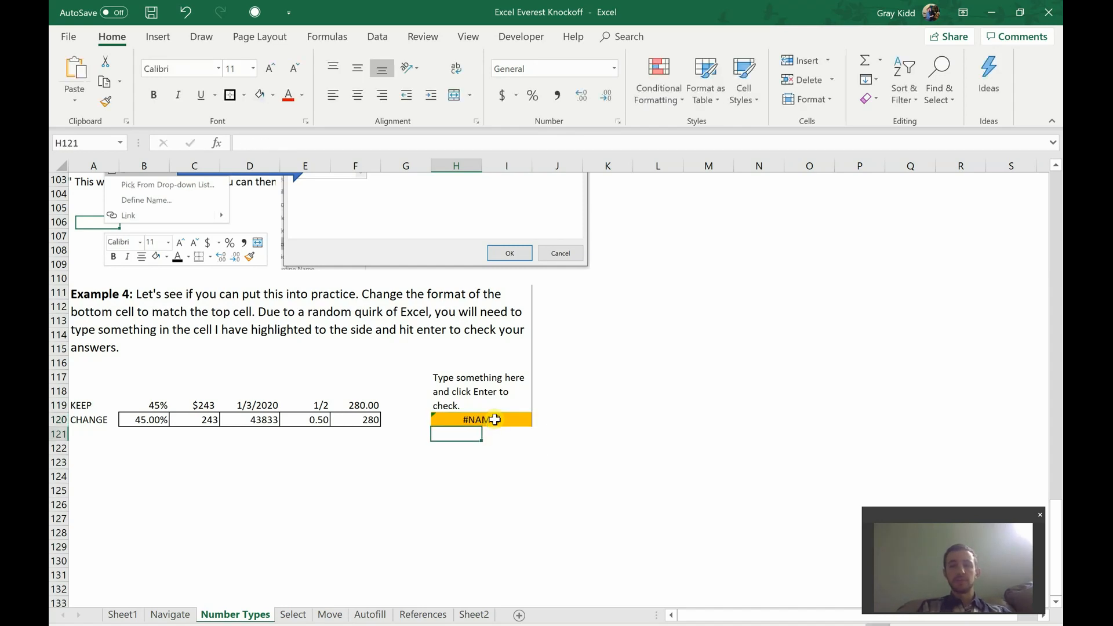
click(149, 434)
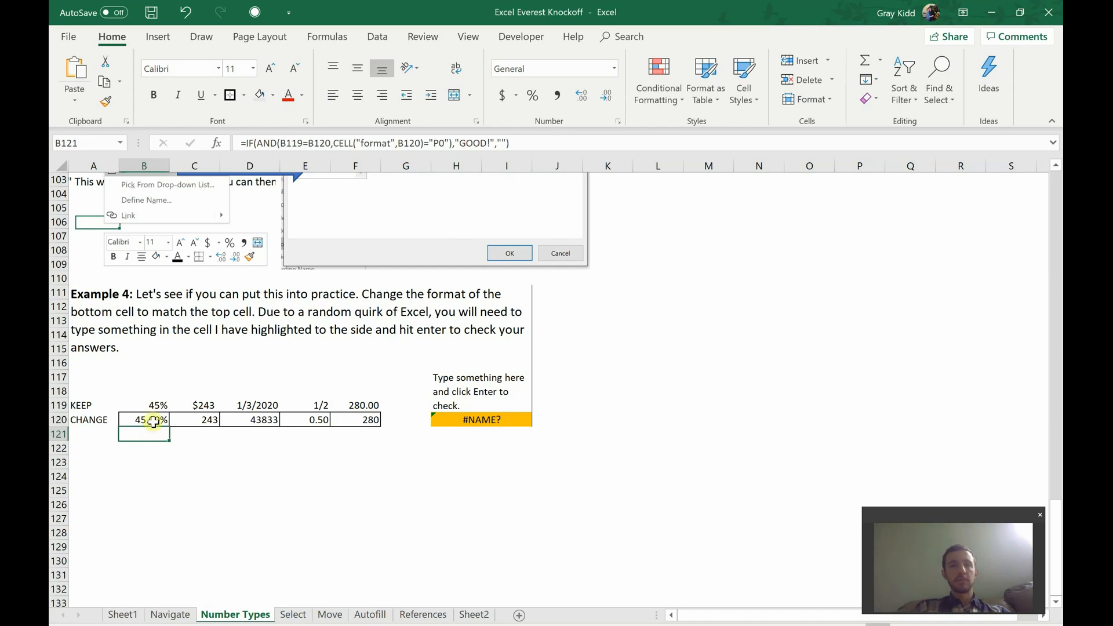
Step: Set B120's Percentage format to 0 decimal places, and clear the highlighted cell H120 to rerun the answer check
click(153, 417)
right_click(153, 418)
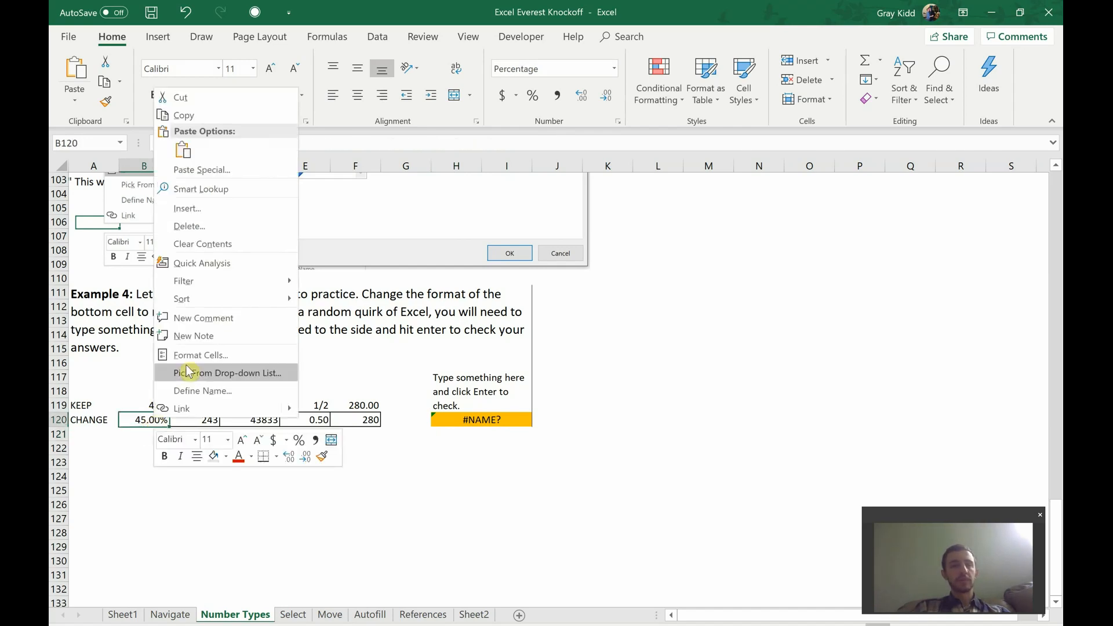
click(200, 355)
click(258, 257)
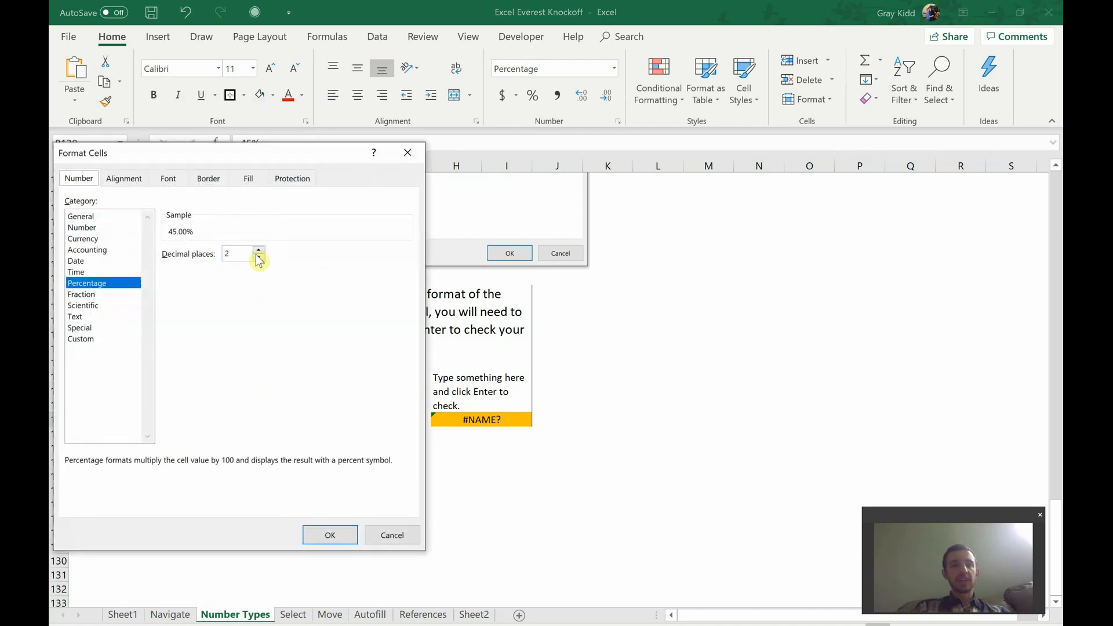
click(258, 257)
click(328, 535)
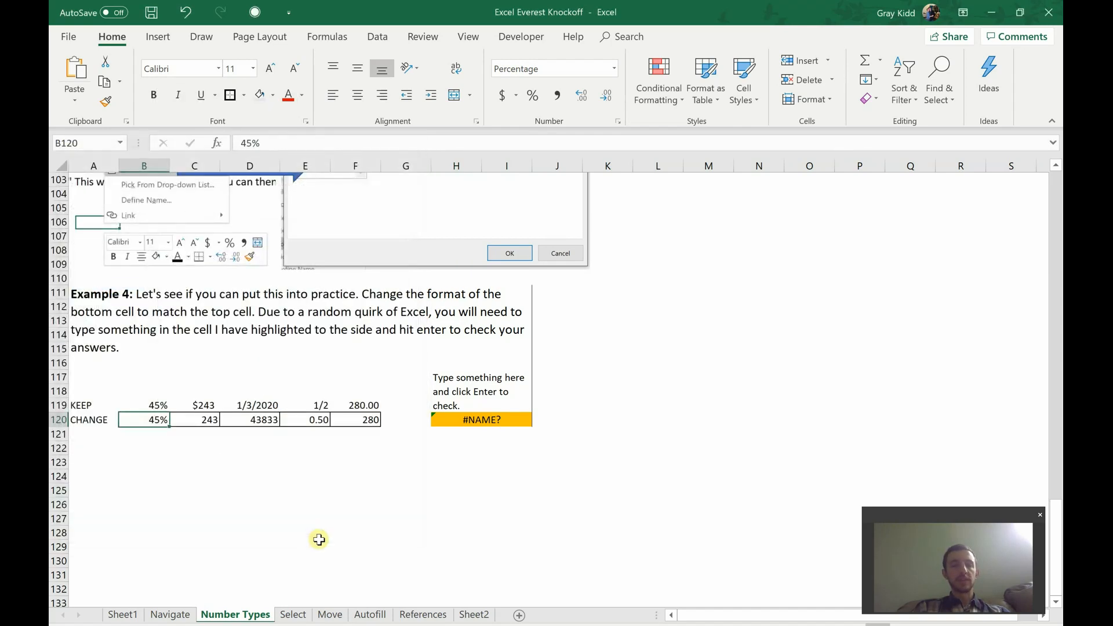
click(480, 420)
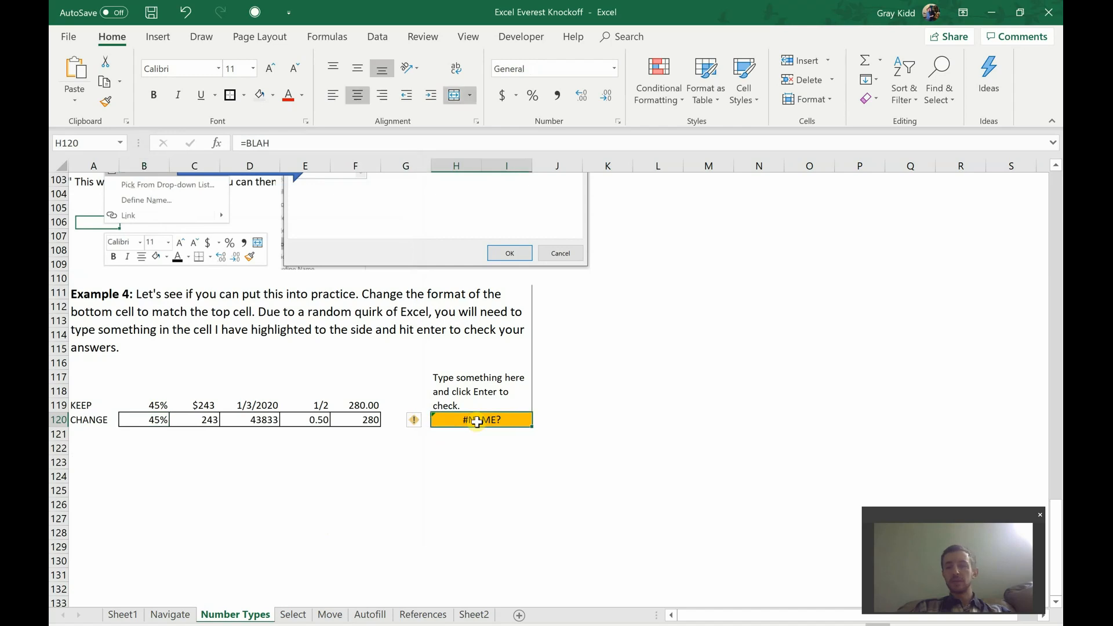
key(Return)
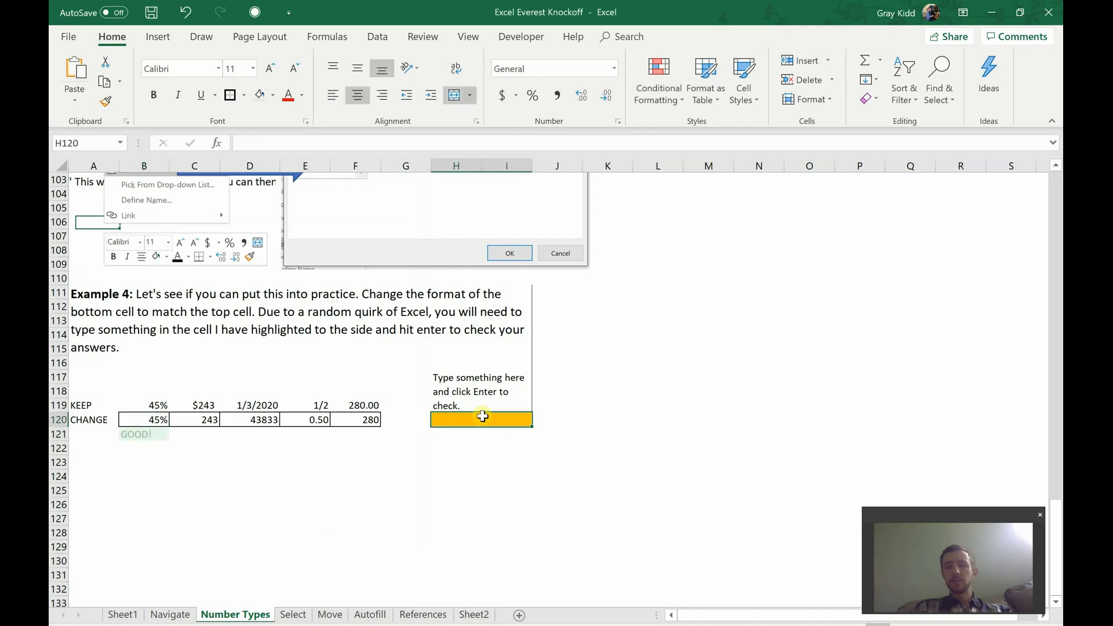